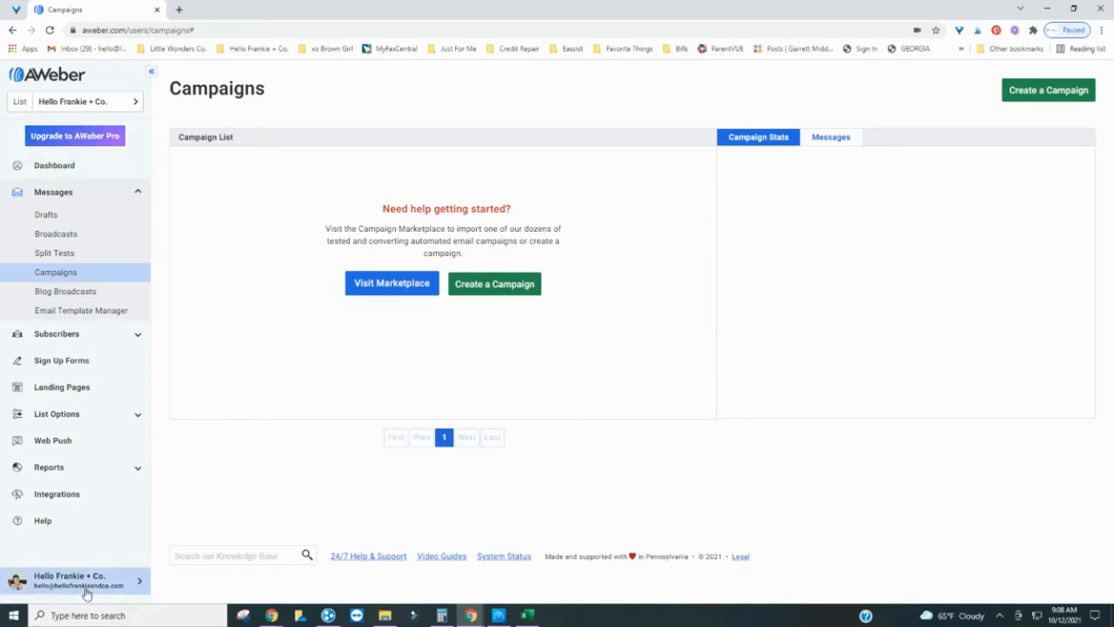
left_click(135, 196)
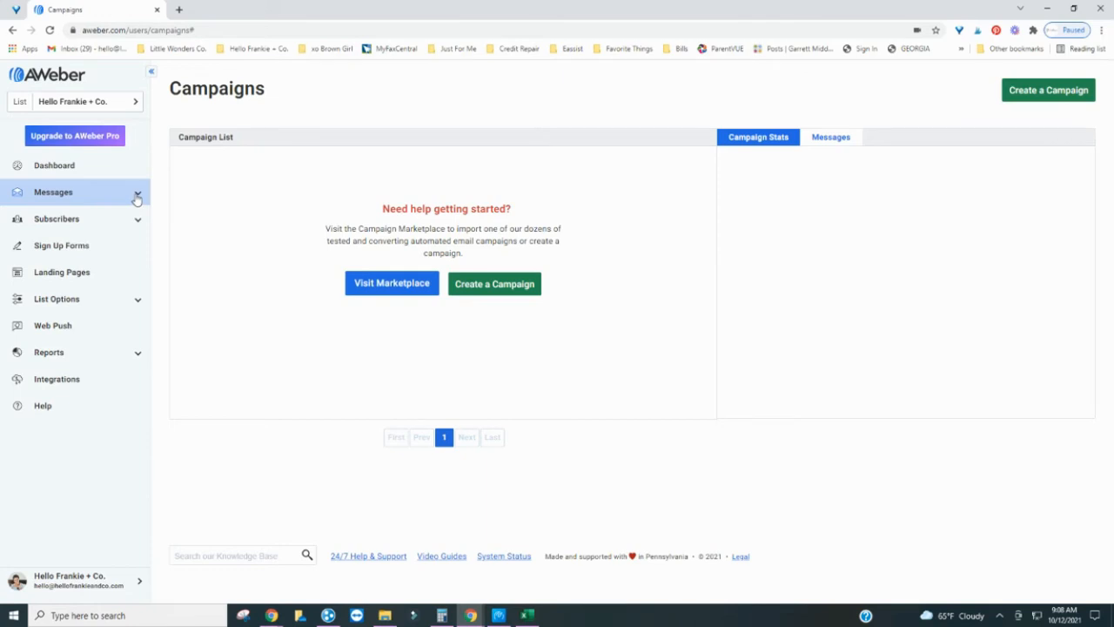
left_click(136, 196)
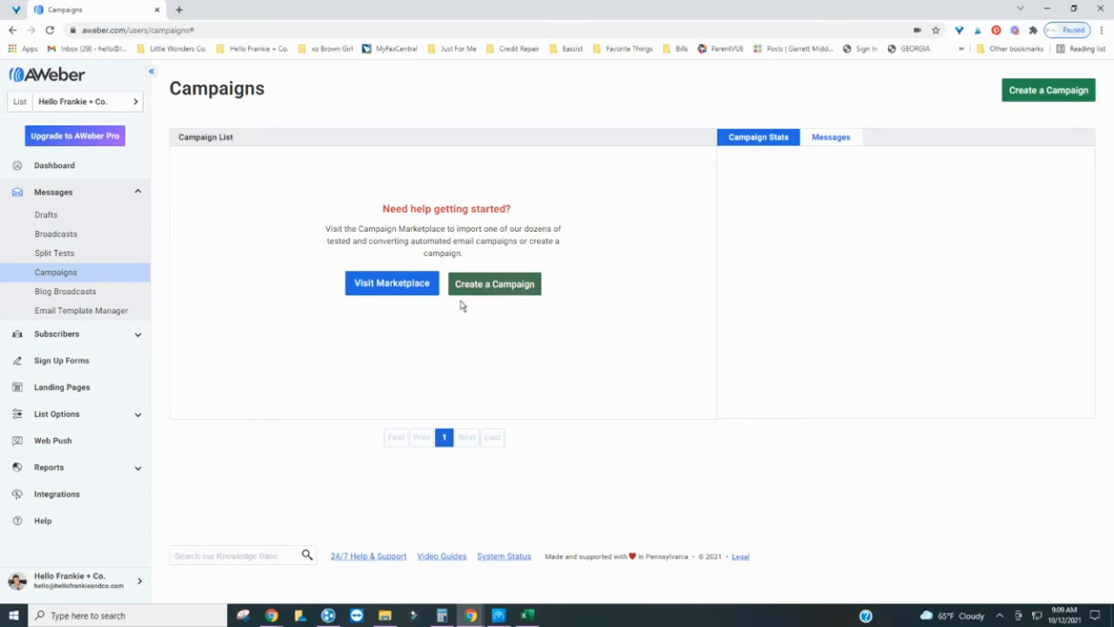
Create a new blank campaign named "Template #1".
left_click(1037, 92)
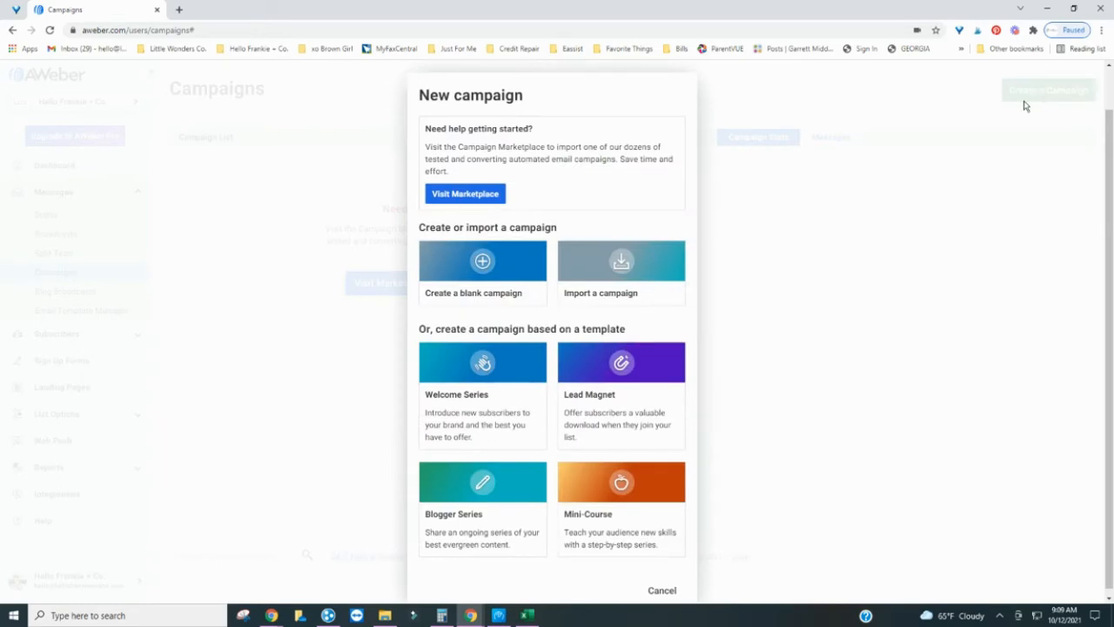
scroll(535, 219, "down", 1)
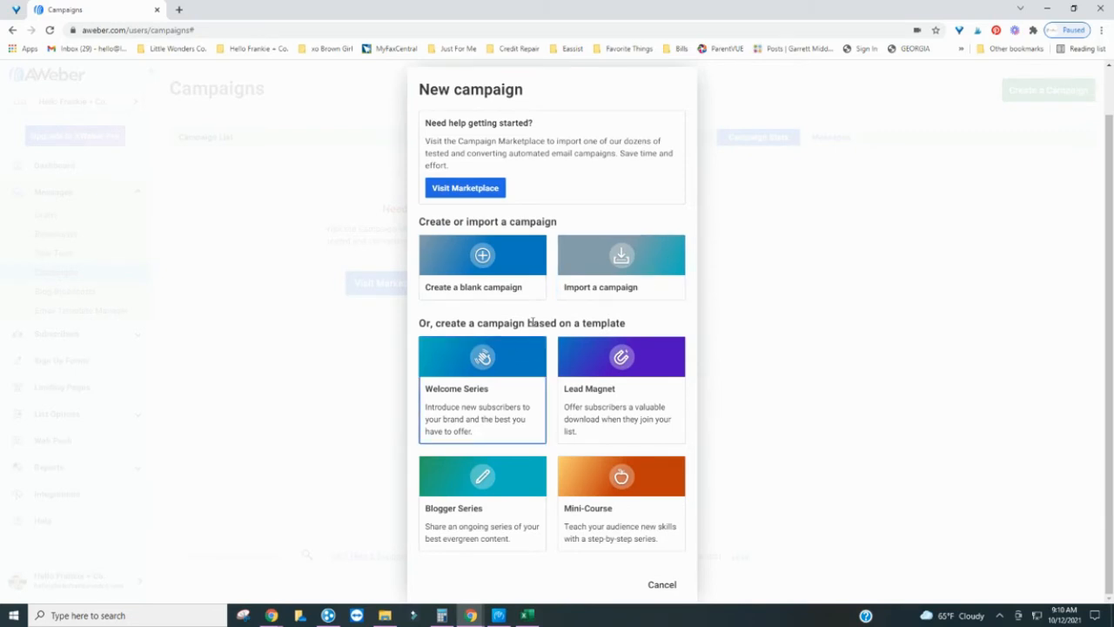
left_click(485, 255)
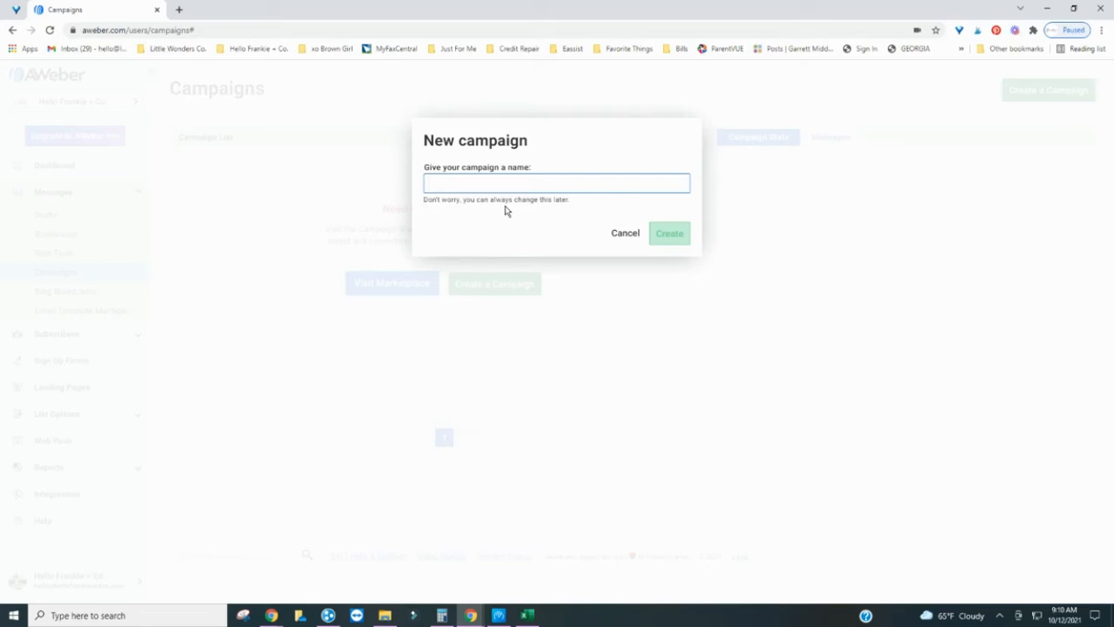
type("Template #1")
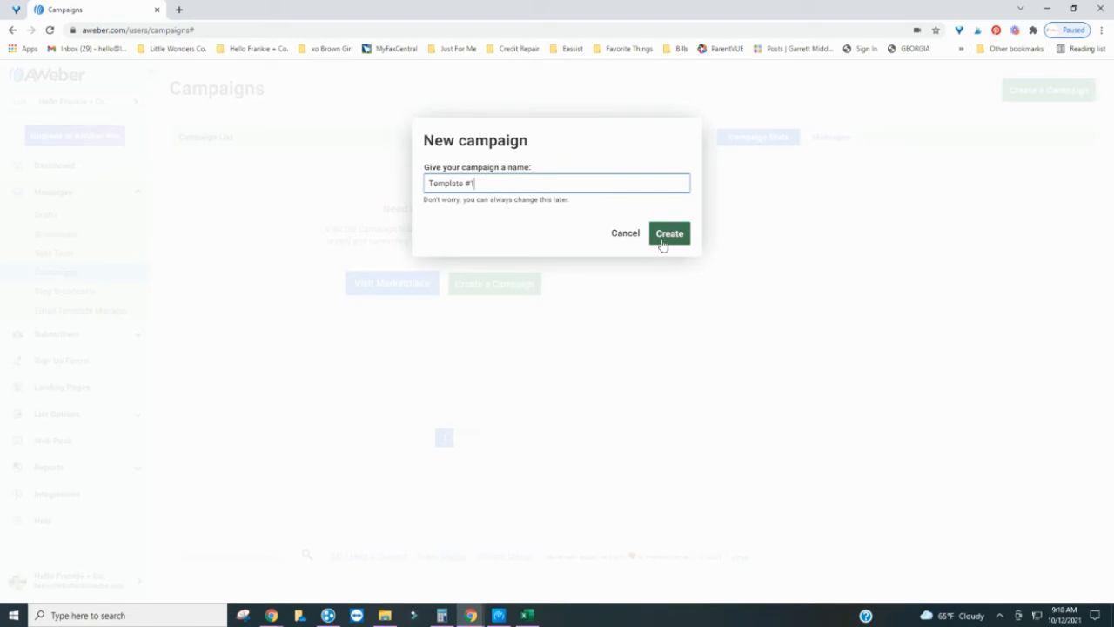
left_click(663, 235)
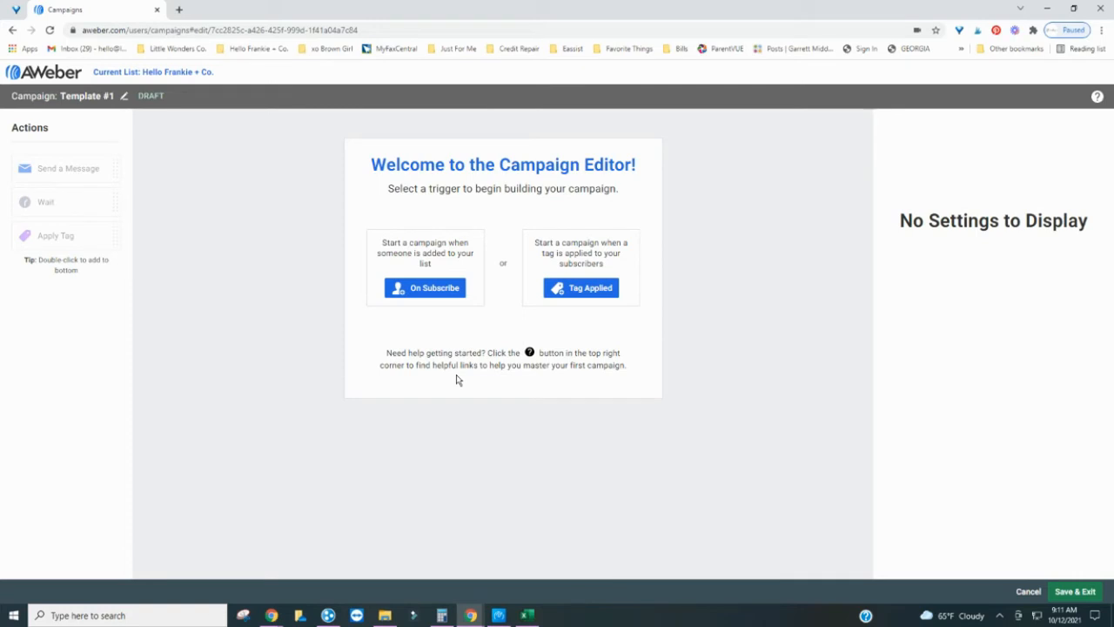
Start the campaign with the On Subscribe trigger and add a Send Message action beneath it.
left_click(442, 290)
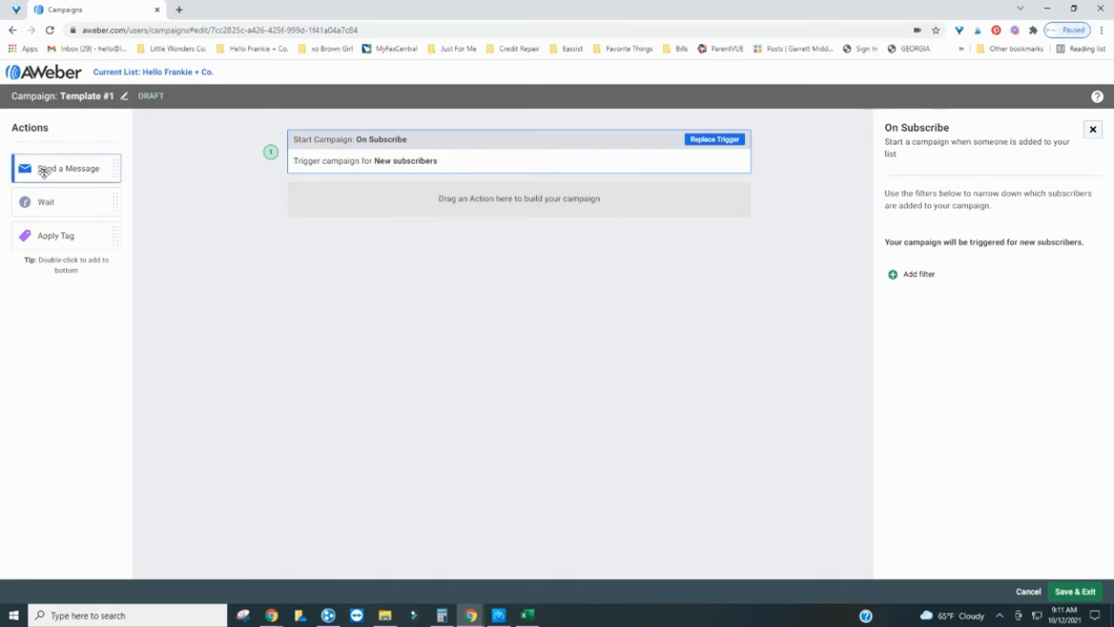
left_click_drag(43, 171, 346, 195)
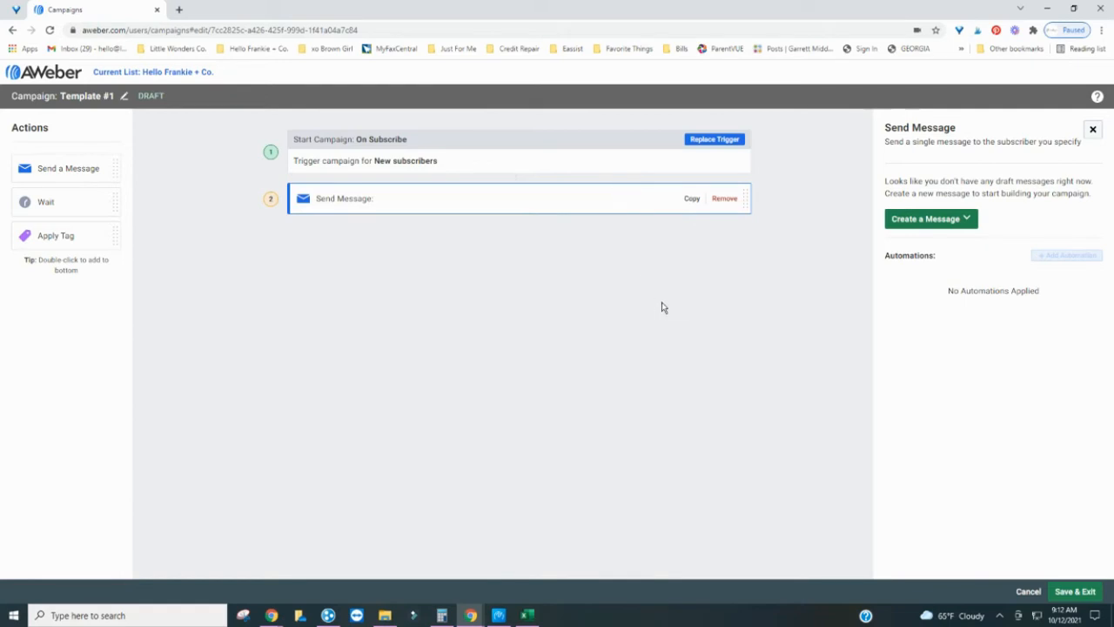
left_click(968, 221)
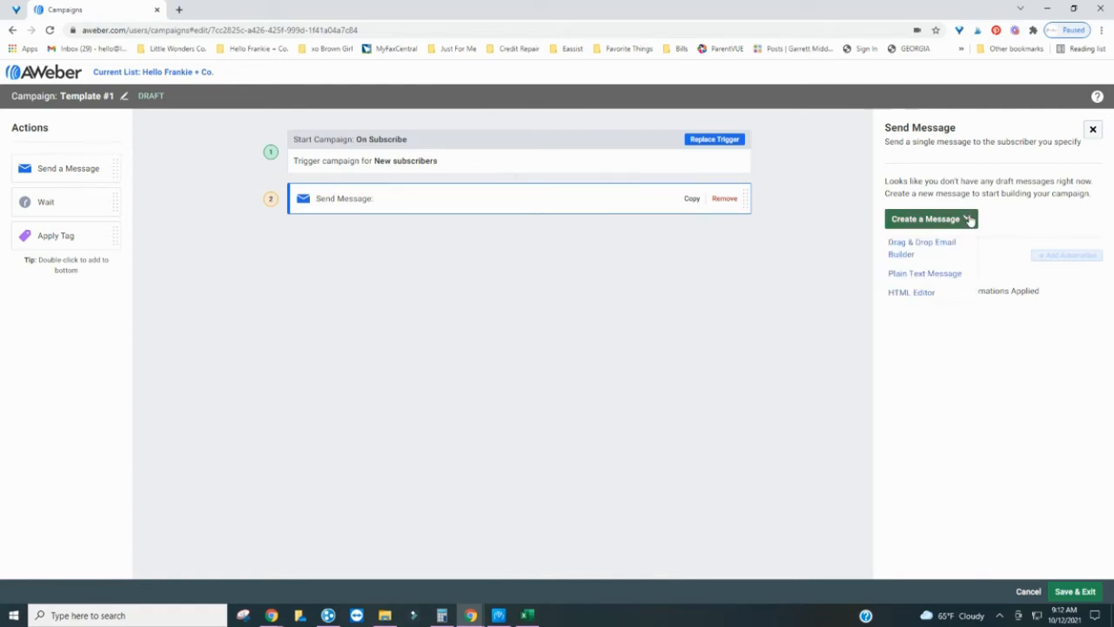
left_click(697, 328)
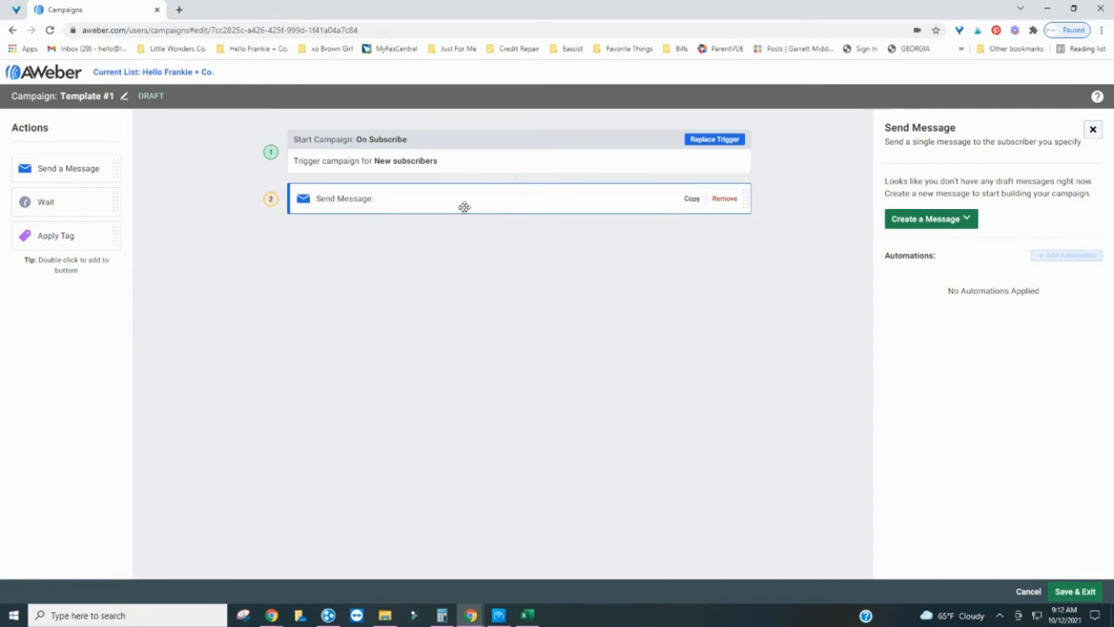
Add a Wait action of 2 days after the message, with a send window at 9:00 am on any day.
left_click_drag(117, 196, 356, 246)
left_click_drag(71, 207, 437, 242)
double_click(47, 204)
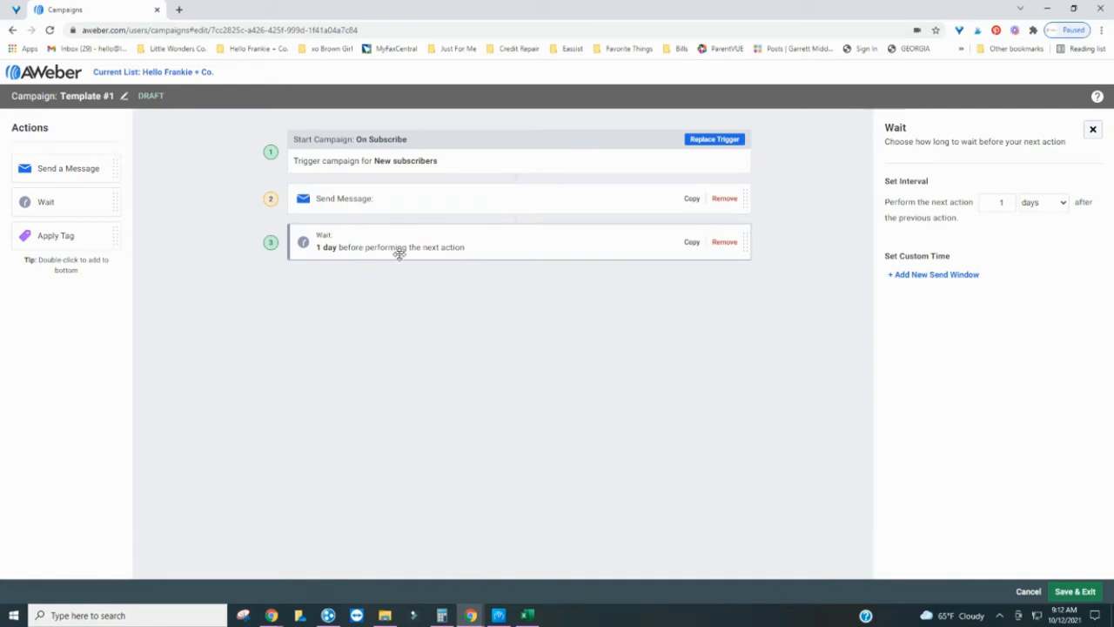
left_click(1006, 206)
double_click(1005, 203)
type("2")
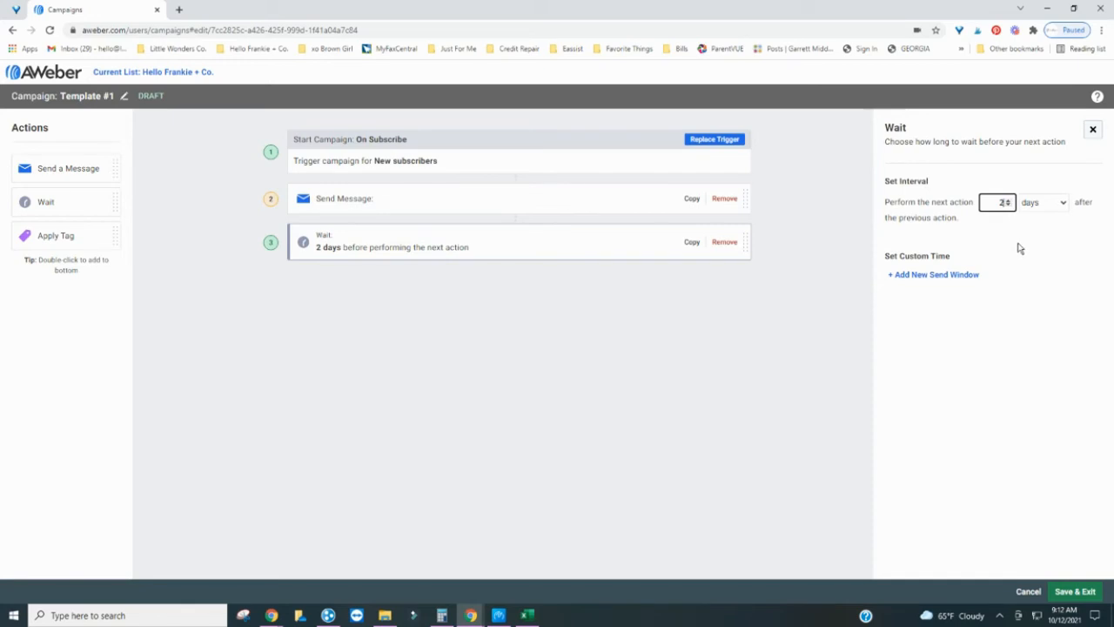
left_click(912, 275)
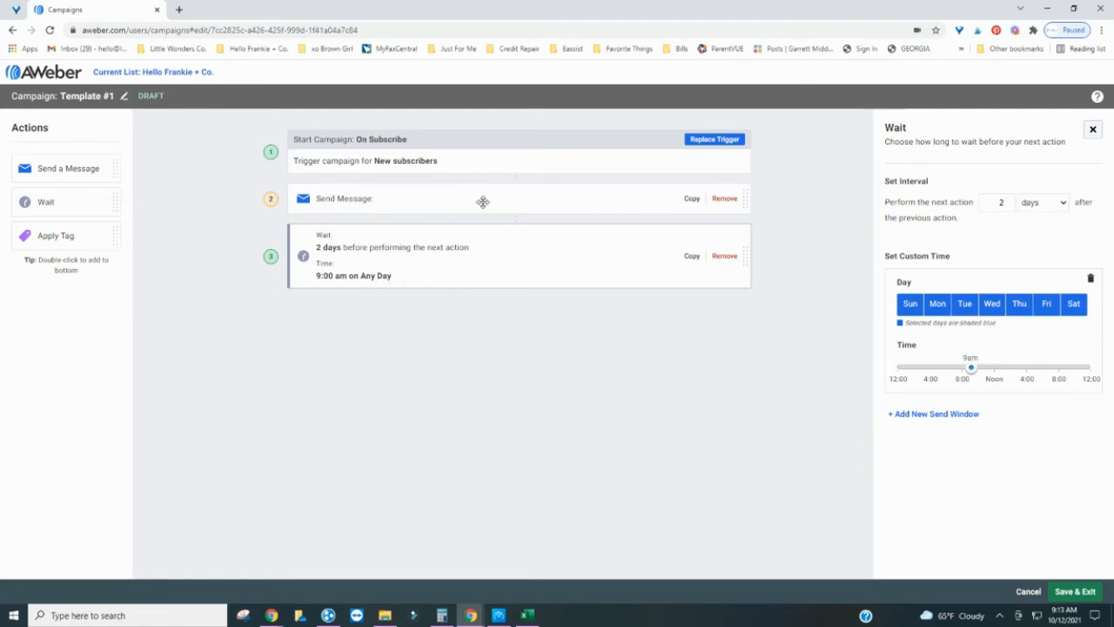
Extend the campaign with a second Send Message action, a Wait of 2 days and a third Send Message action.
double_click(69, 167)
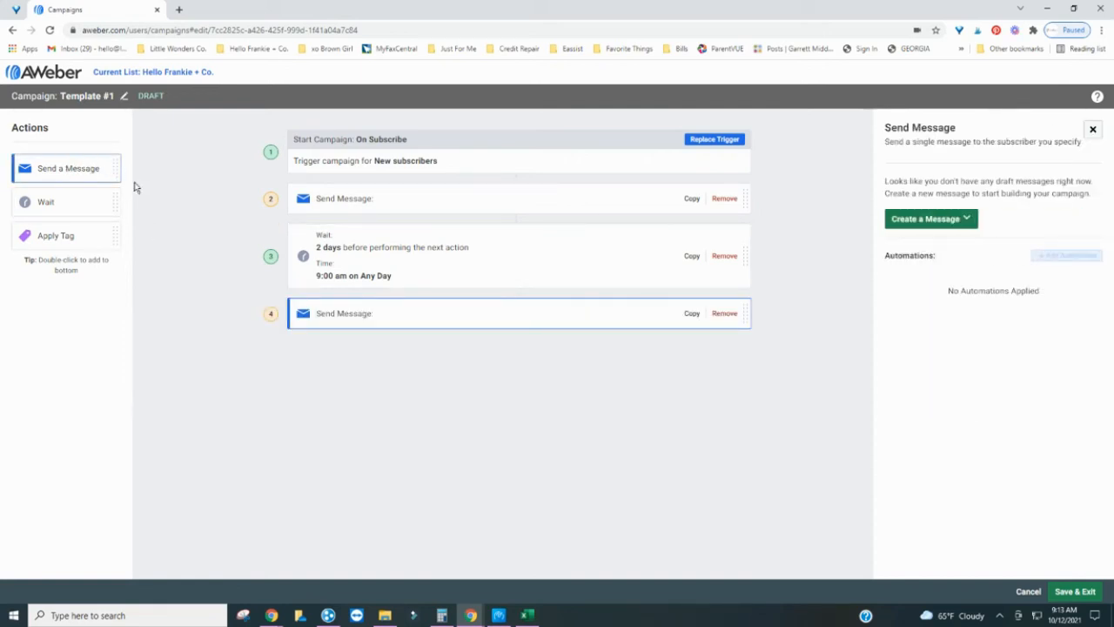
double_click(73, 209)
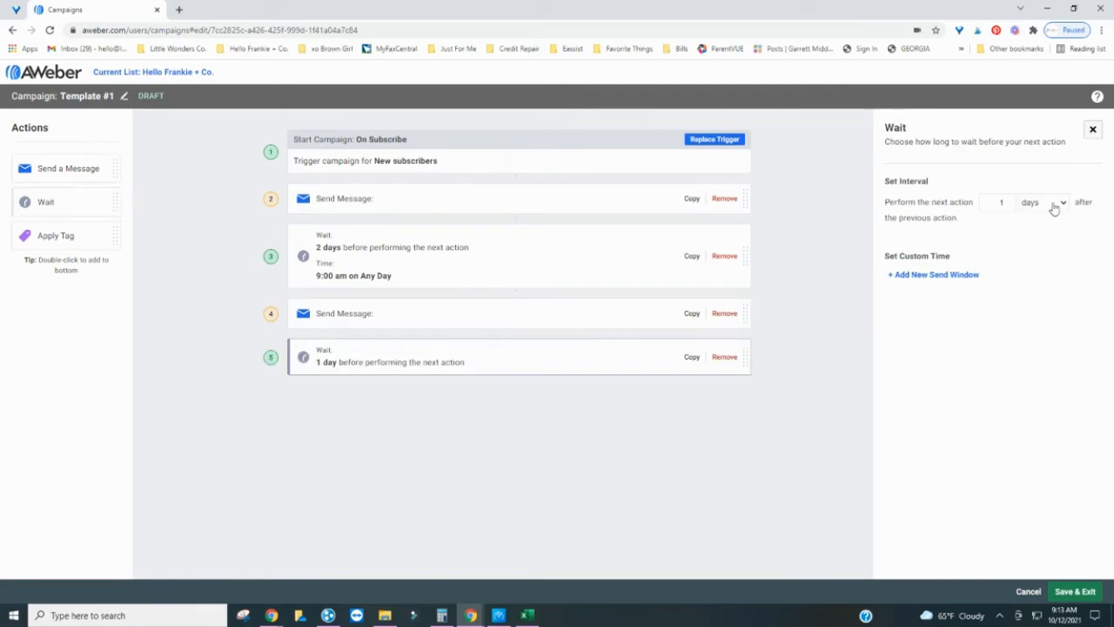
left_click(1005, 202)
left_click(1036, 210)
left_click(1036, 209)
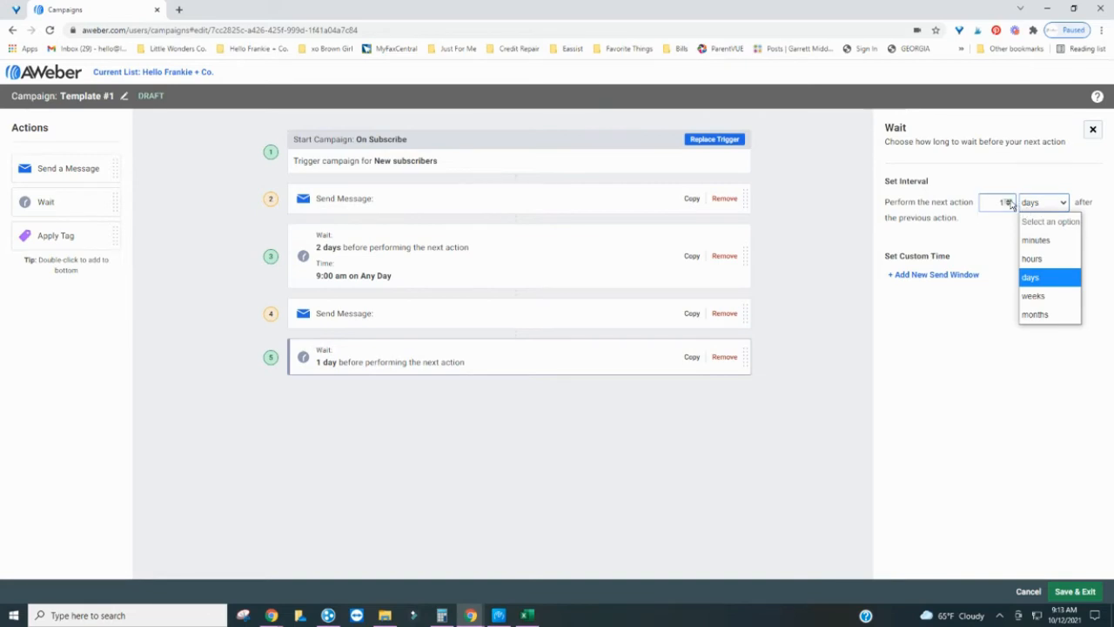
left_click(1010, 202)
left_click(1011, 200)
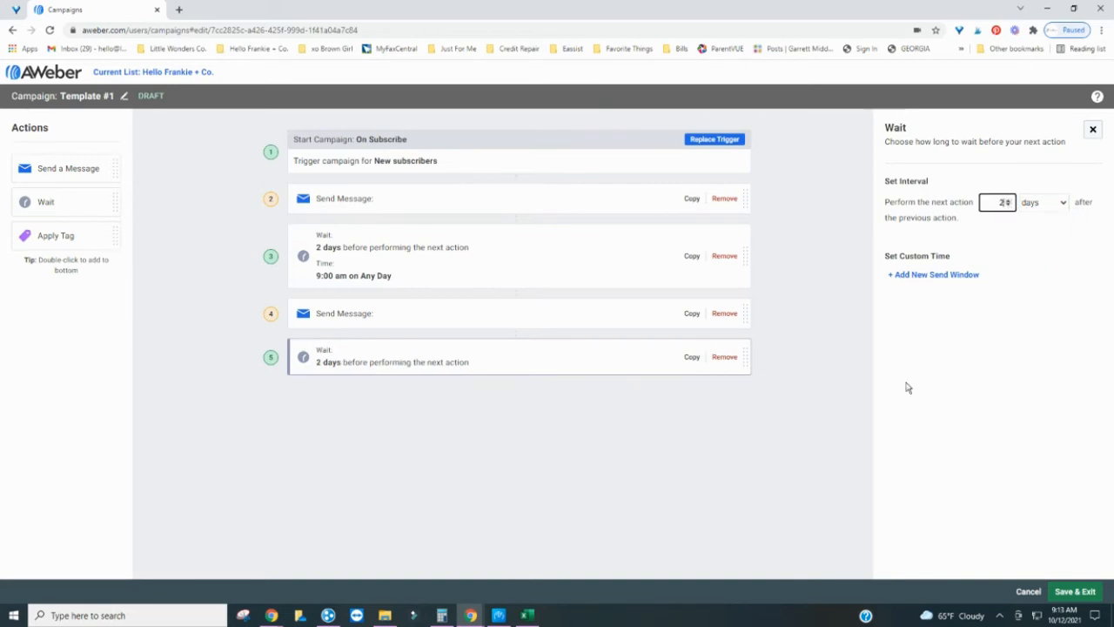
left_click(644, 425)
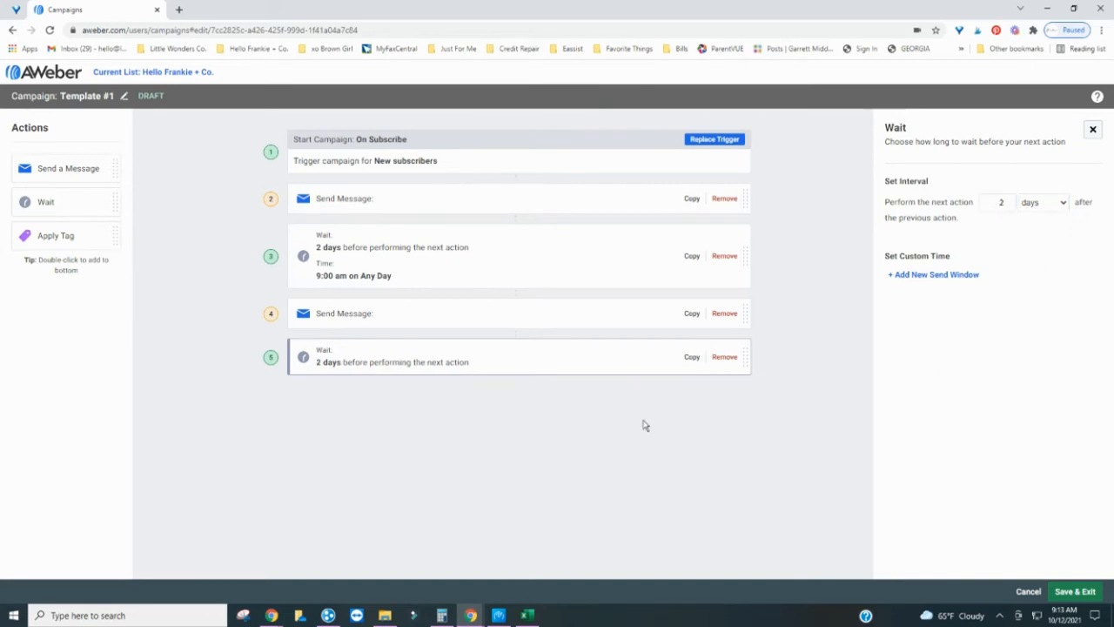
double_click(69, 170)
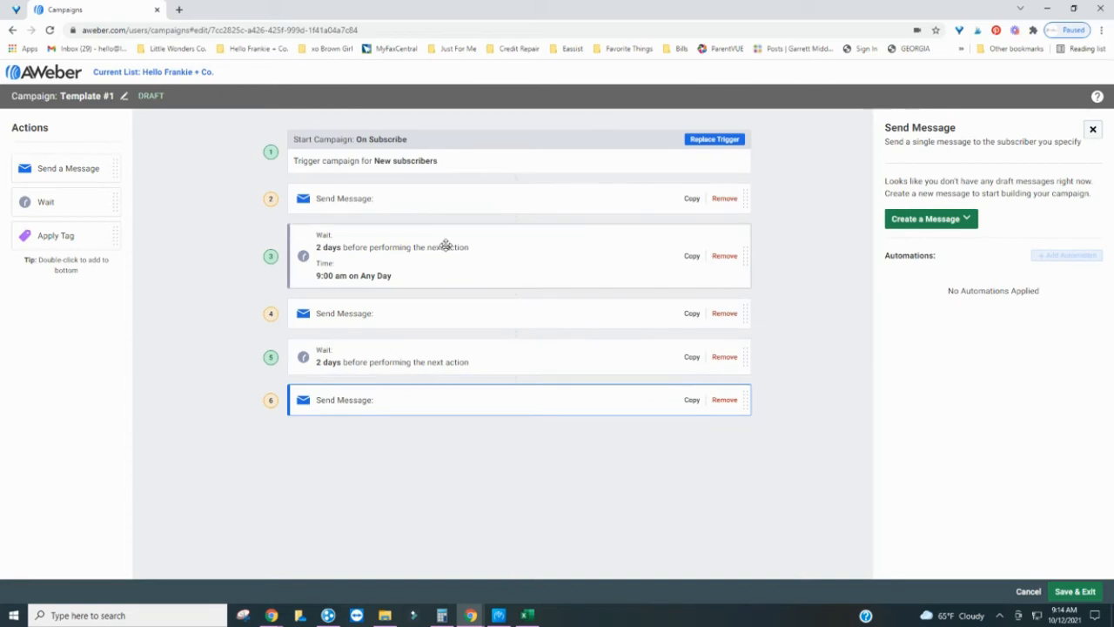
Change the second Wait action to 1 week and give it a send window at 9:00 am on any day.
left_click(440, 353)
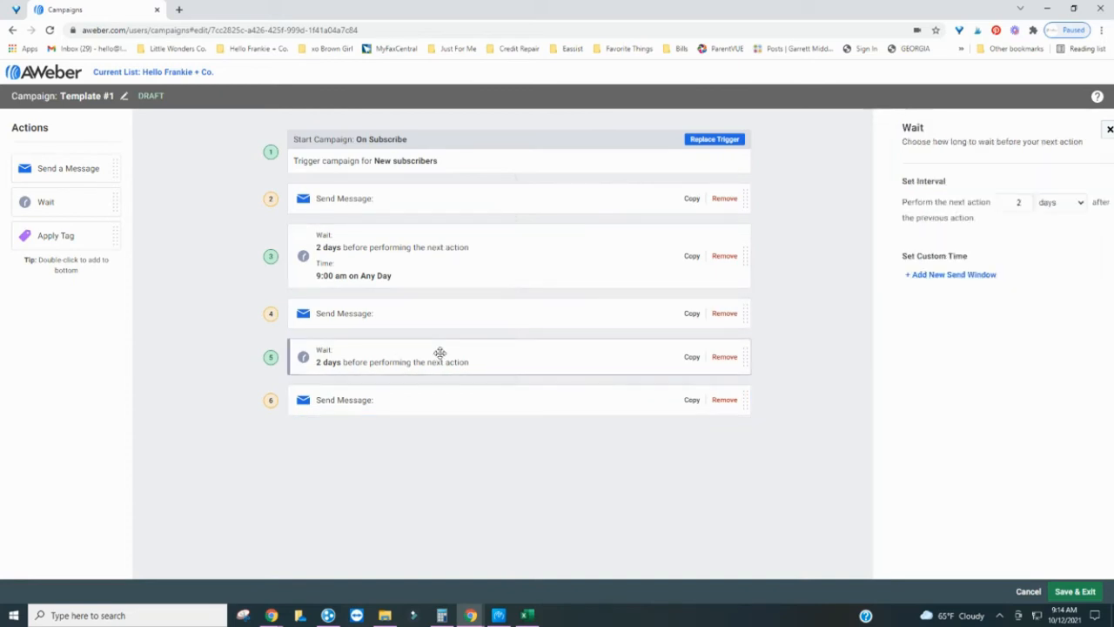
left_click(1044, 205)
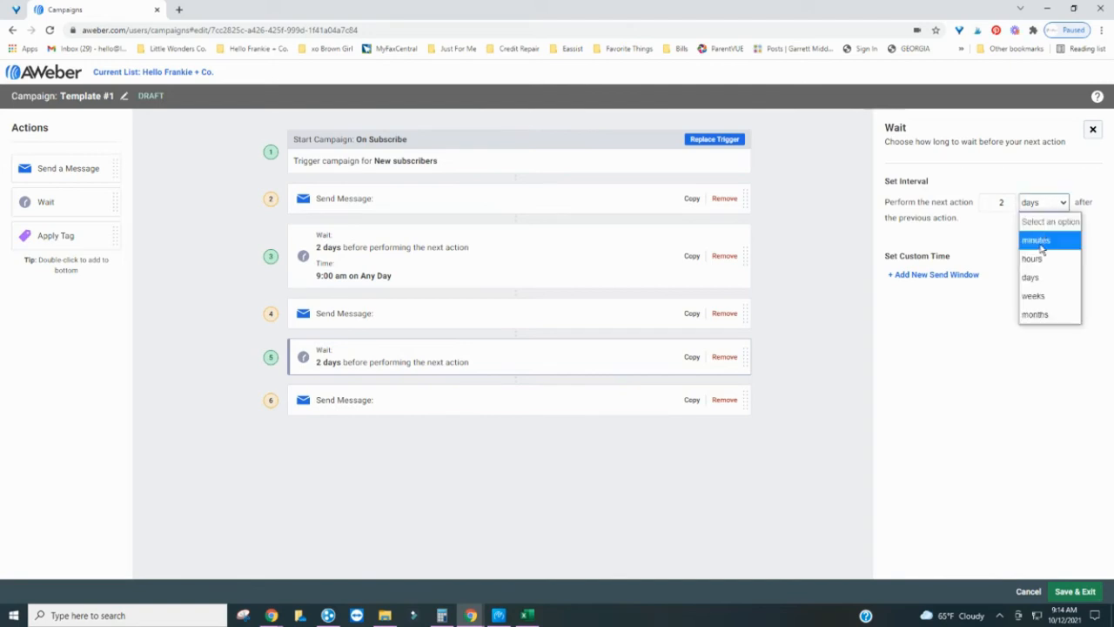
left_click(1033, 296)
left_click(1009, 205)
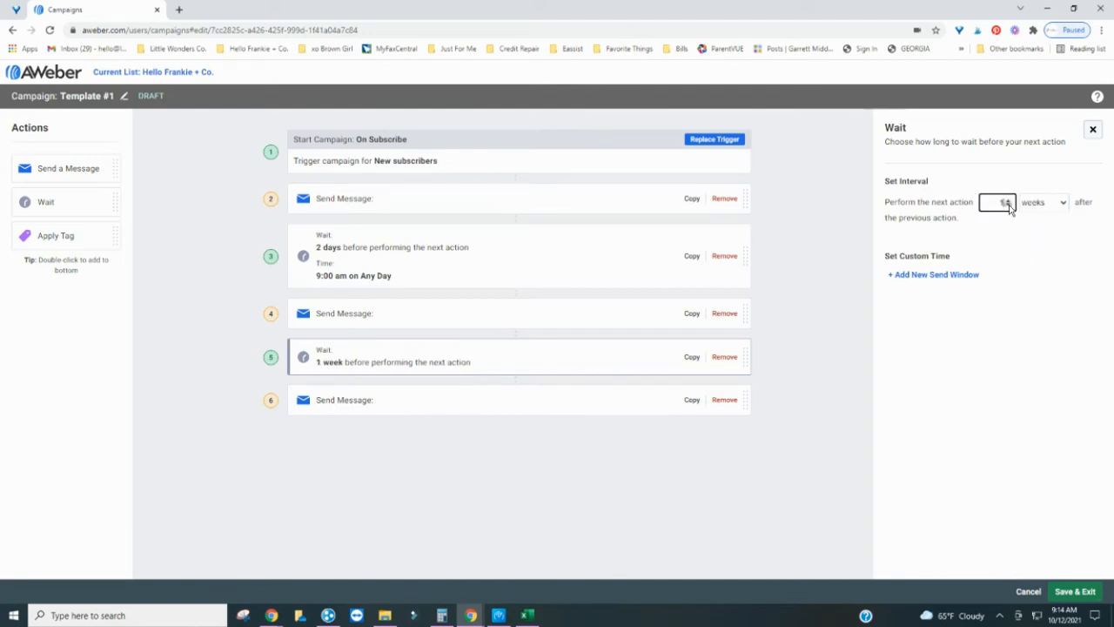
left_click(568, 541)
left_click(937, 277)
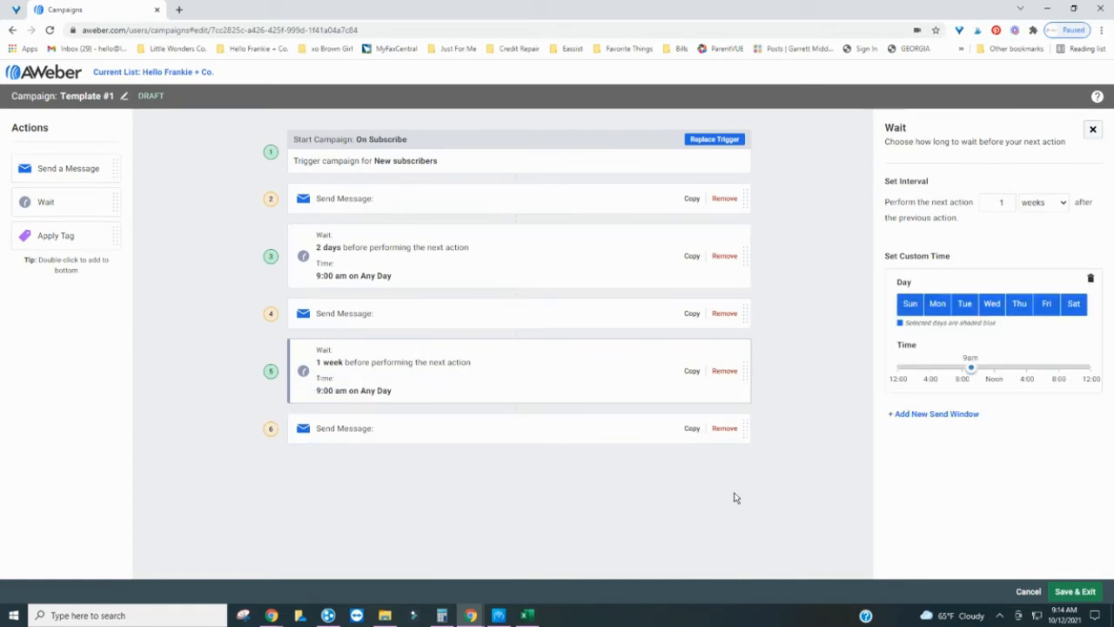
Create a message for the first Send Message action with the Drag & Drop Email Builder.
left_click(460, 198)
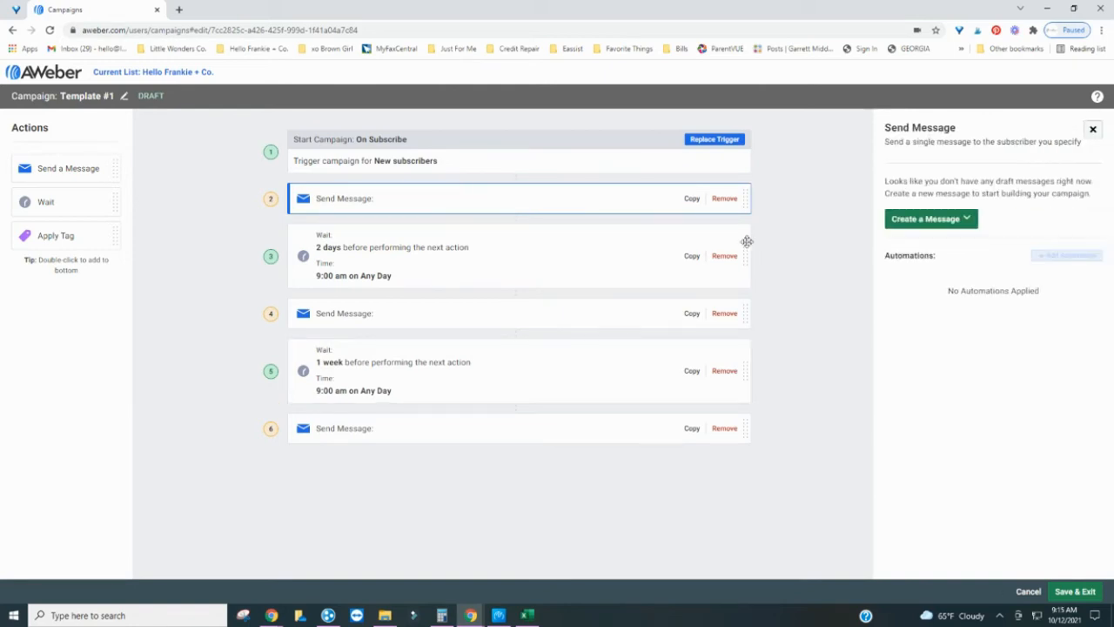
left_click(968, 222)
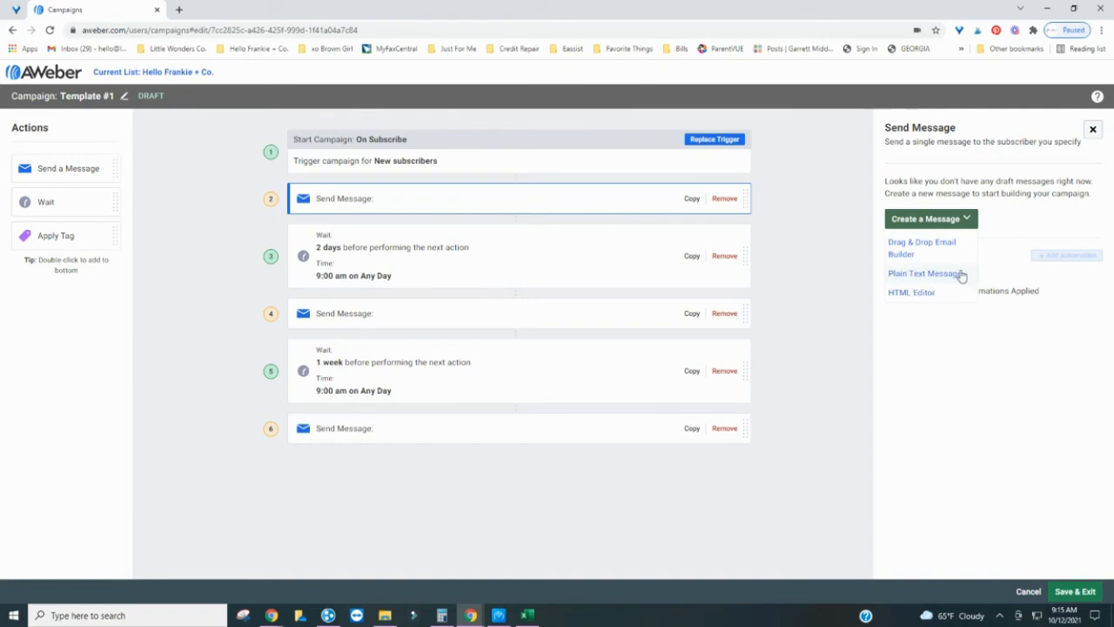
left_click(905, 251)
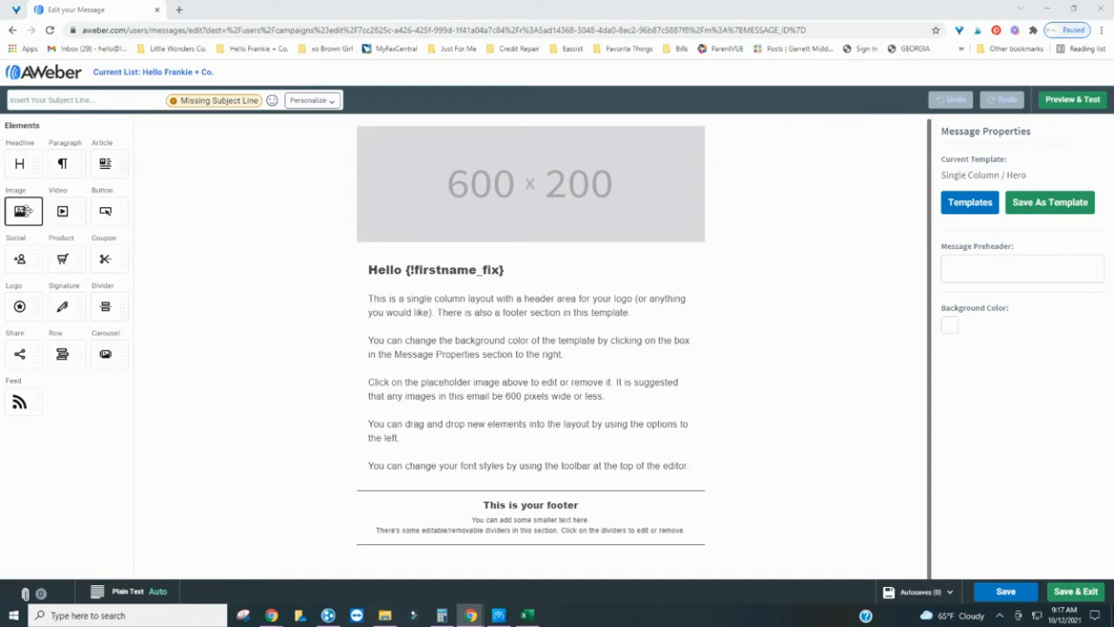
Insert a Coupon element below the body text and above the footer of the email.
left_click_drag(27, 211, 430, 485)
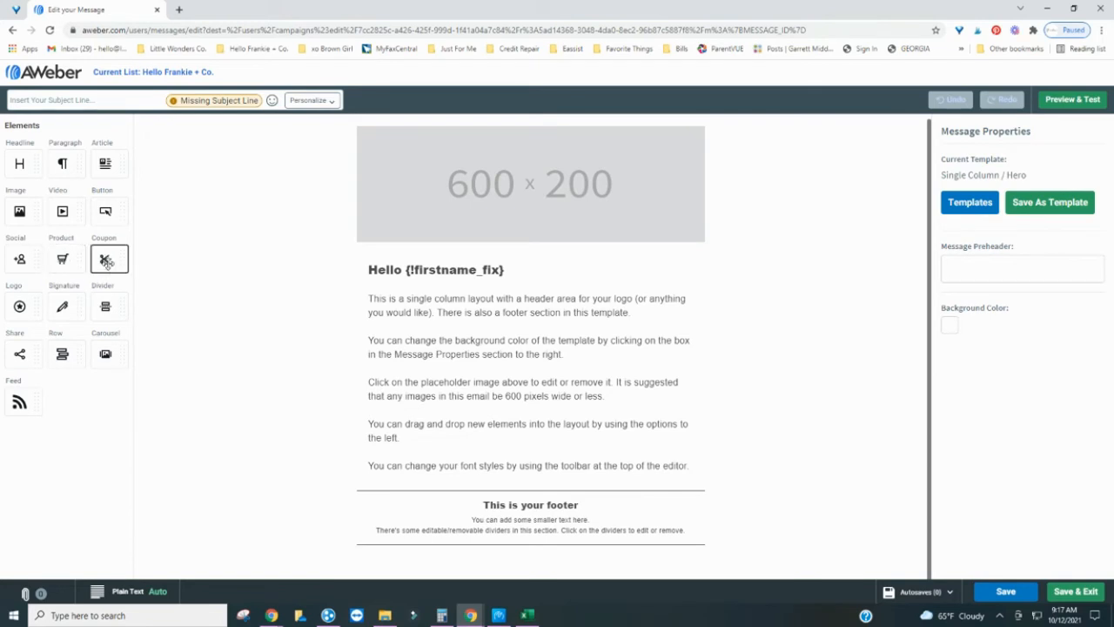
left_click_drag(106, 262, 539, 471)
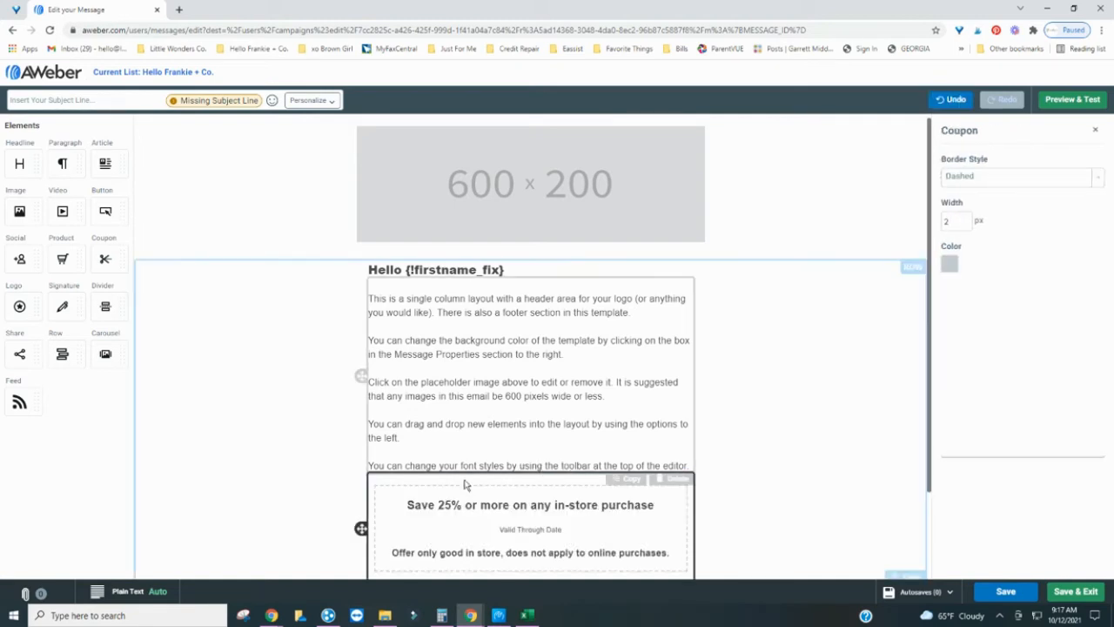
scroll(468, 488, "down", 2)
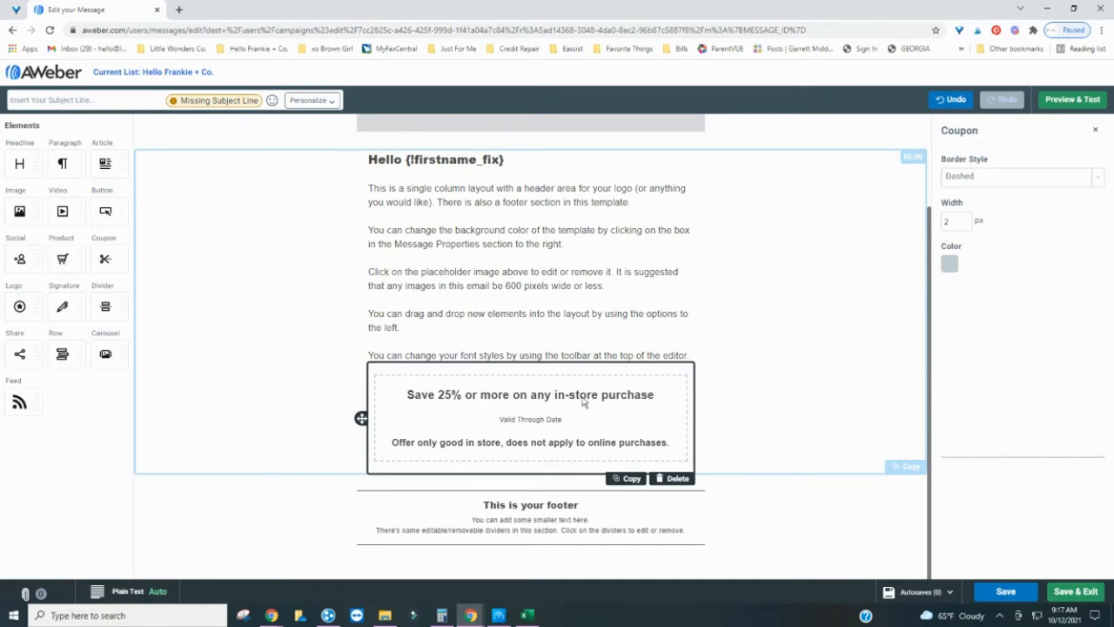
Give the coupon a dotted border in orange #EA9D1C.
left_click(1032, 218)
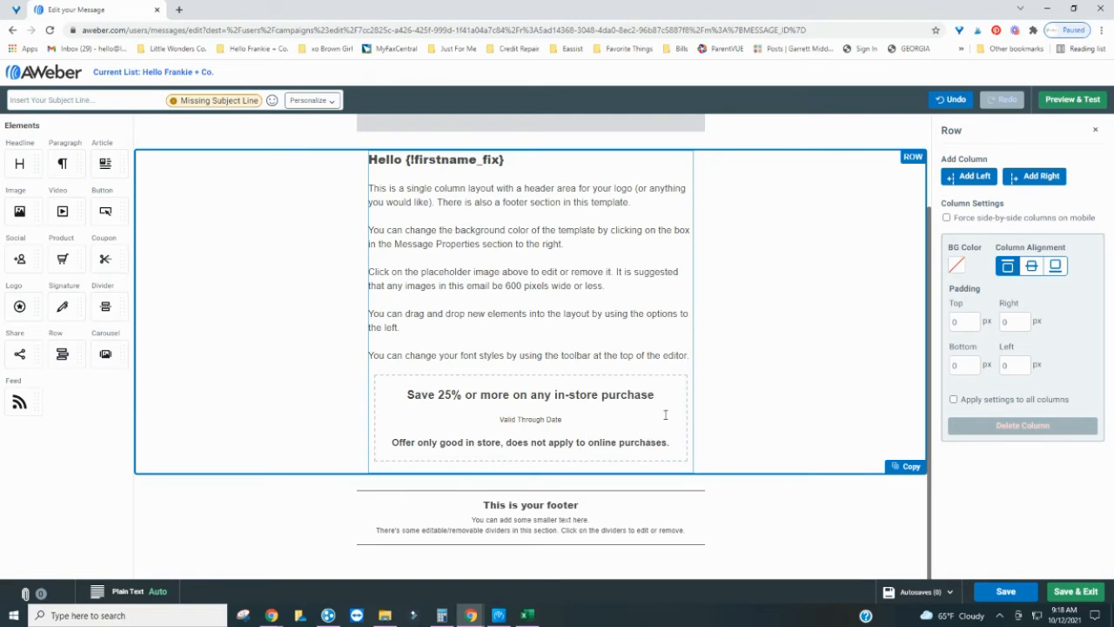
left_click(585, 396)
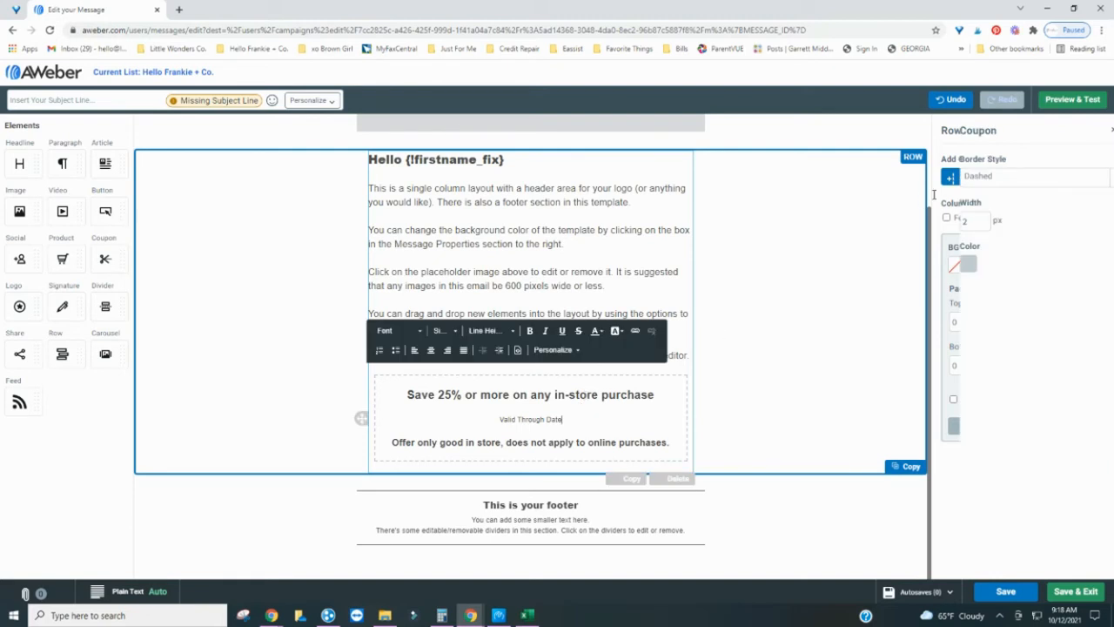
left_click(1097, 181)
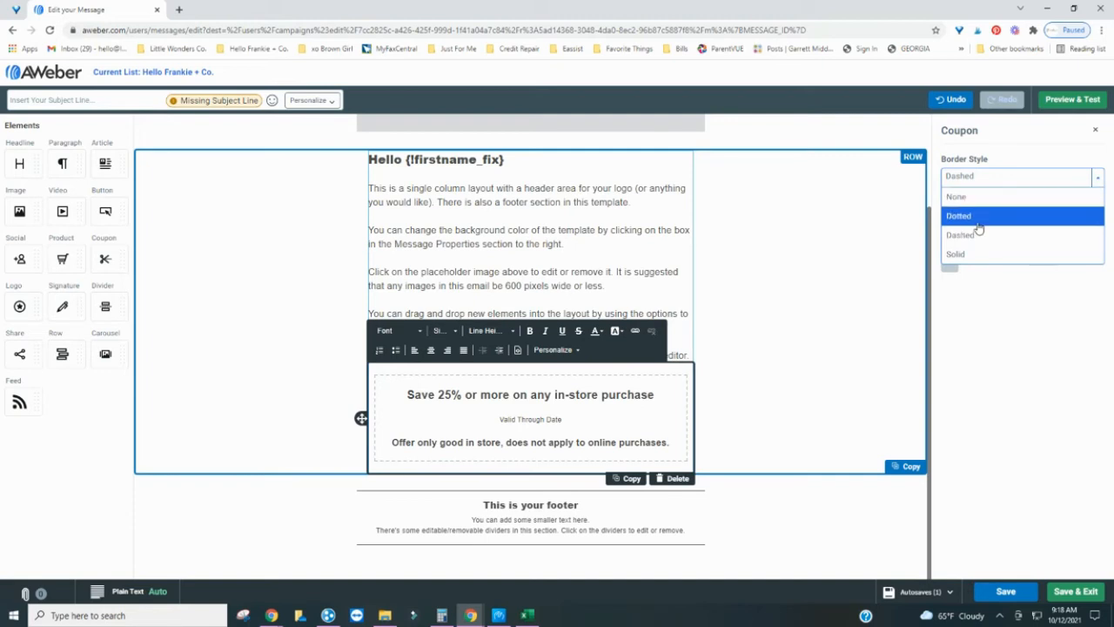
left_click(964, 223)
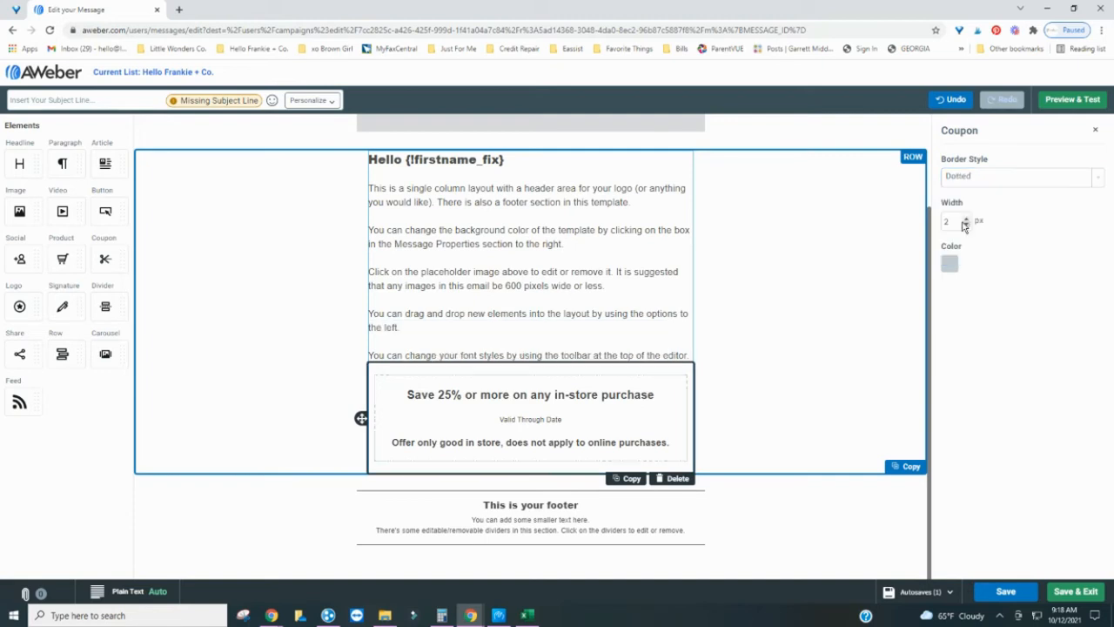
left_click(950, 264)
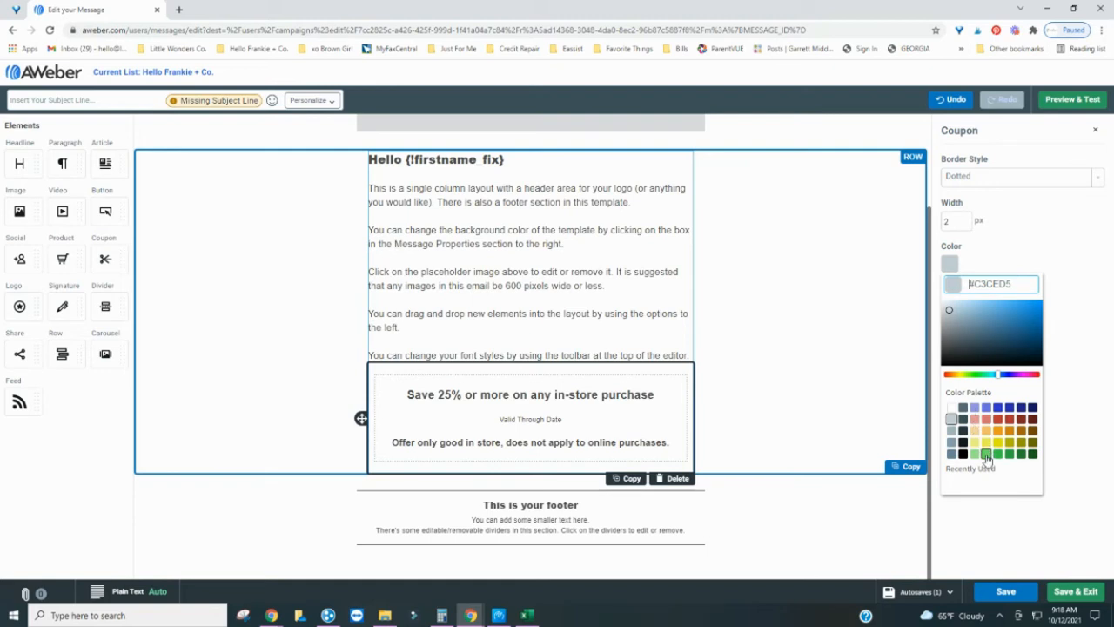
left_click(1010, 421)
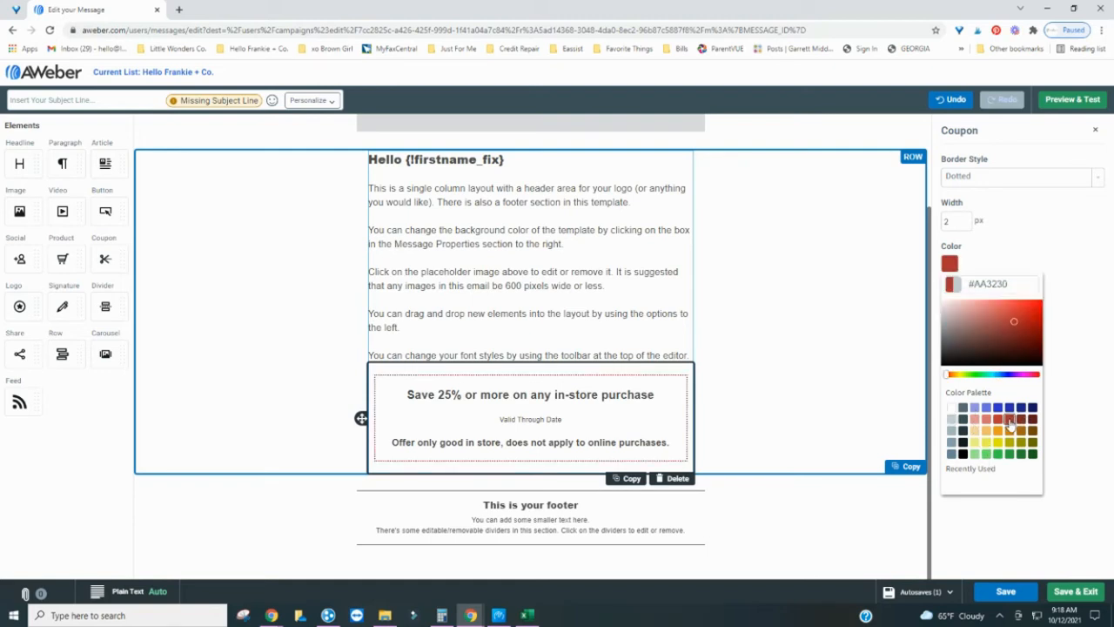
left_click(952, 453)
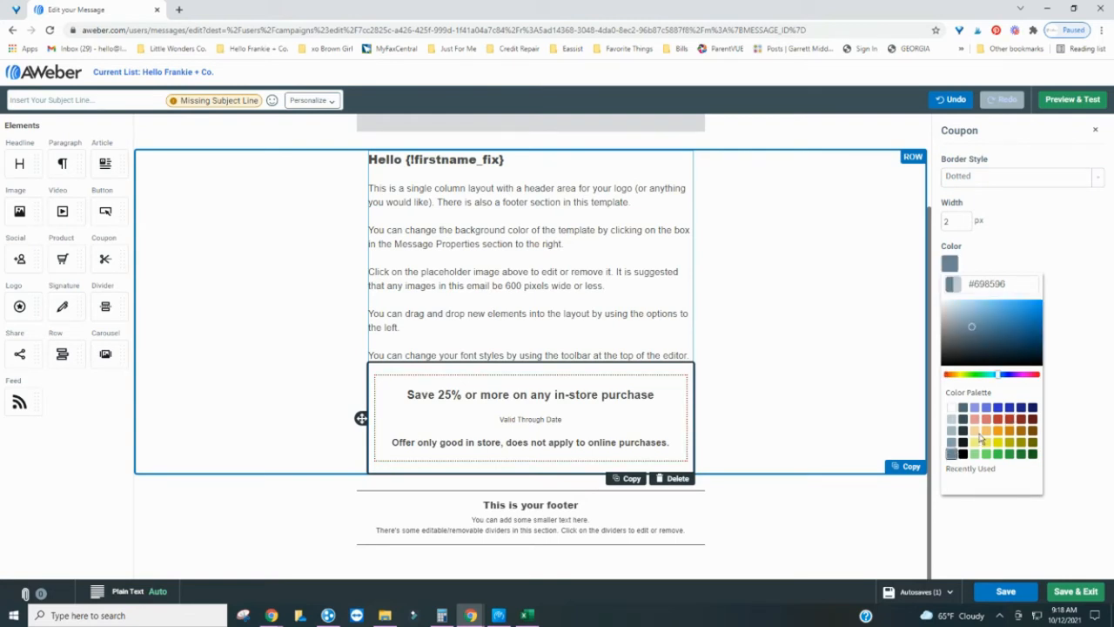
left_click(997, 431)
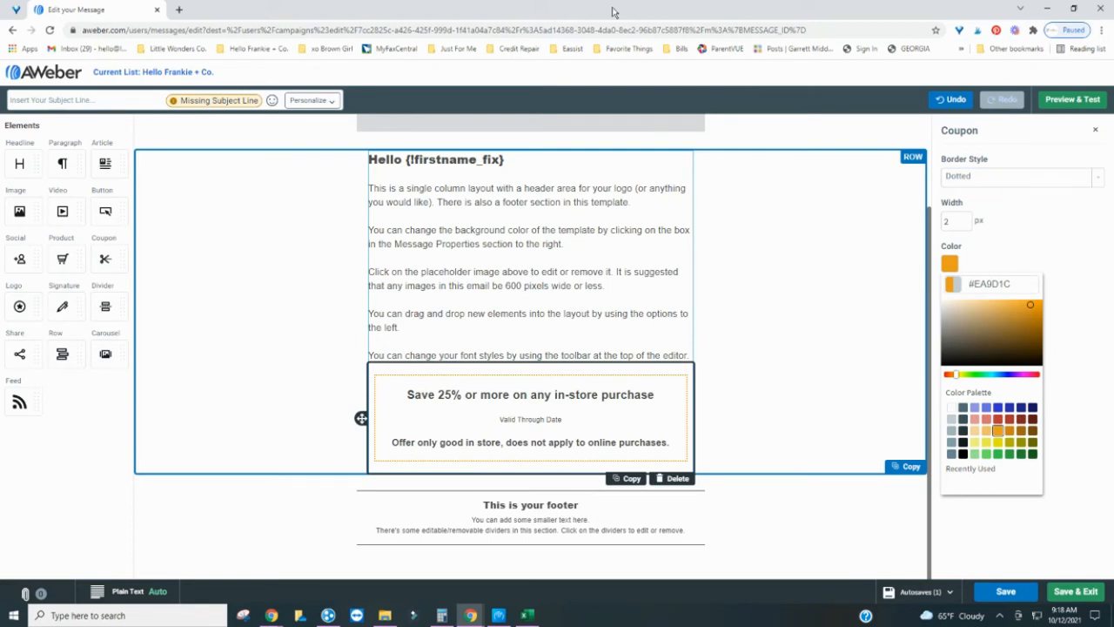
left_click(596, 187)
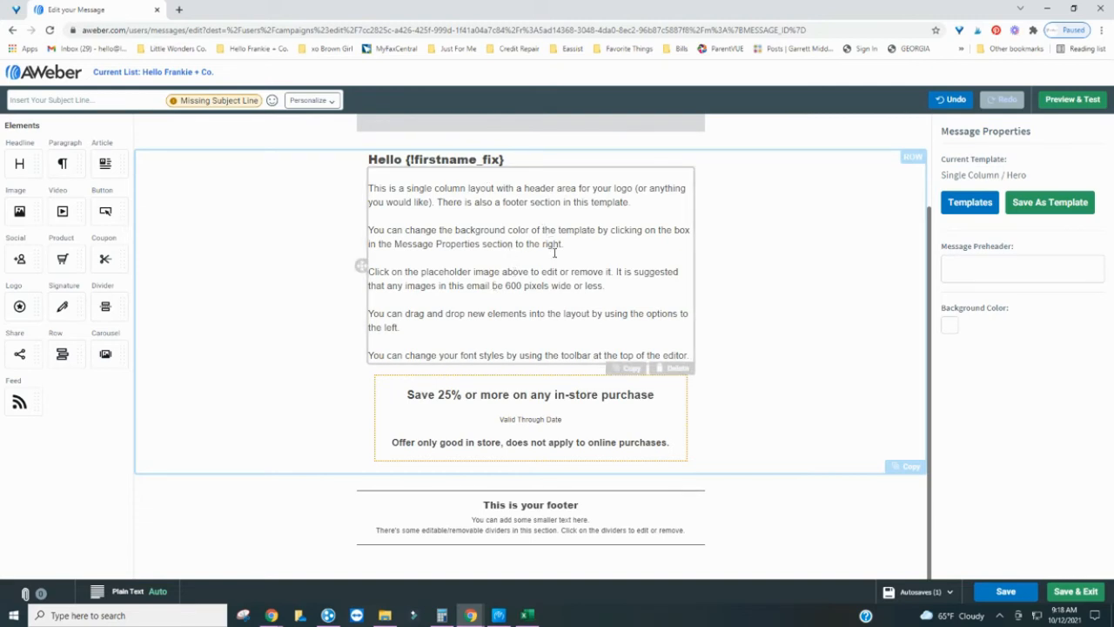
Return from the email editor to the campaign and check the message creation options of the two empty Send Message actions.
scroll(554, 252, "up", 1)
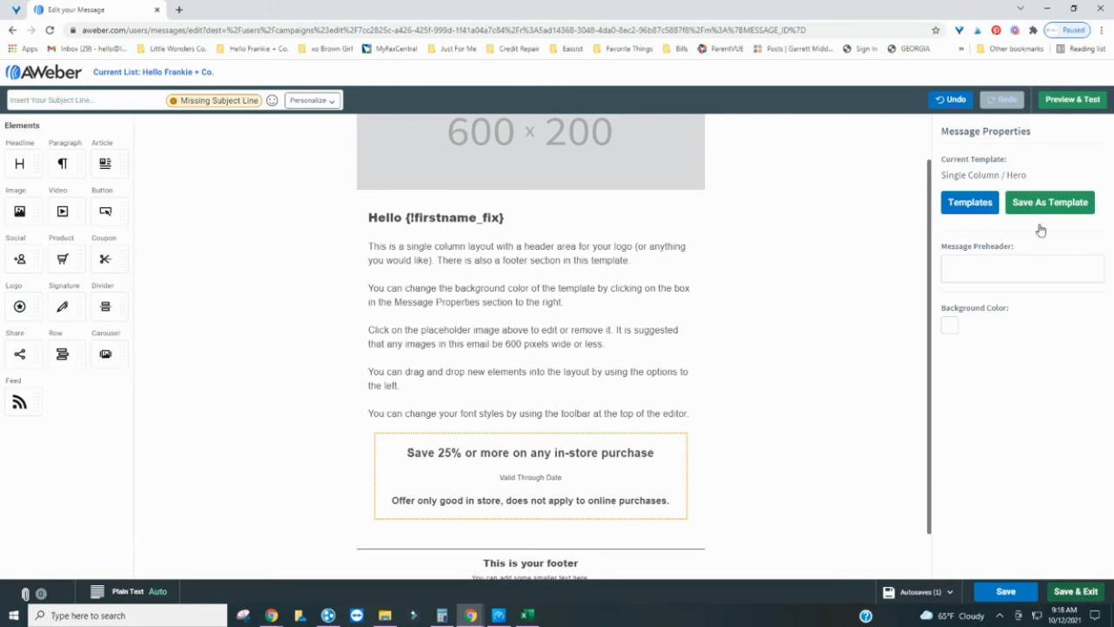
left_click(82, 101)
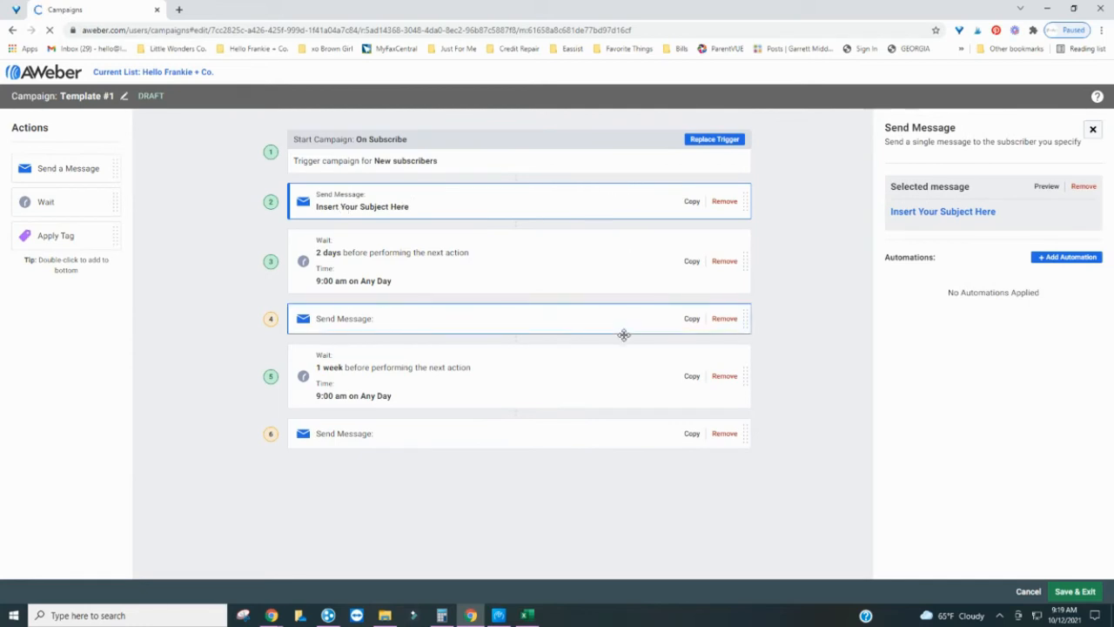
left_click(585, 322)
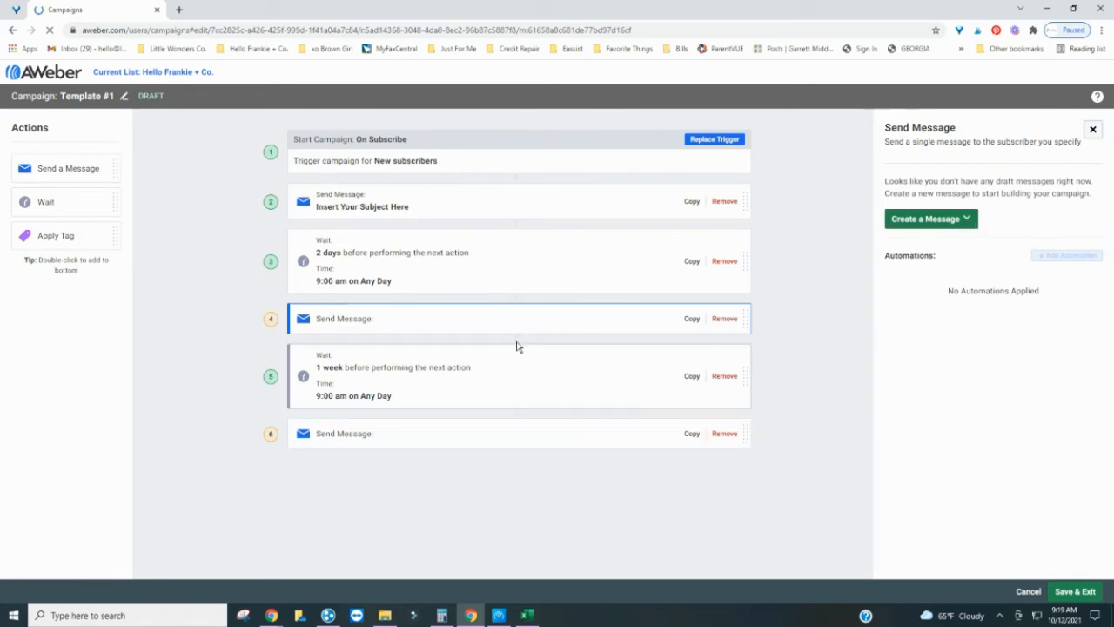
left_click(970, 223)
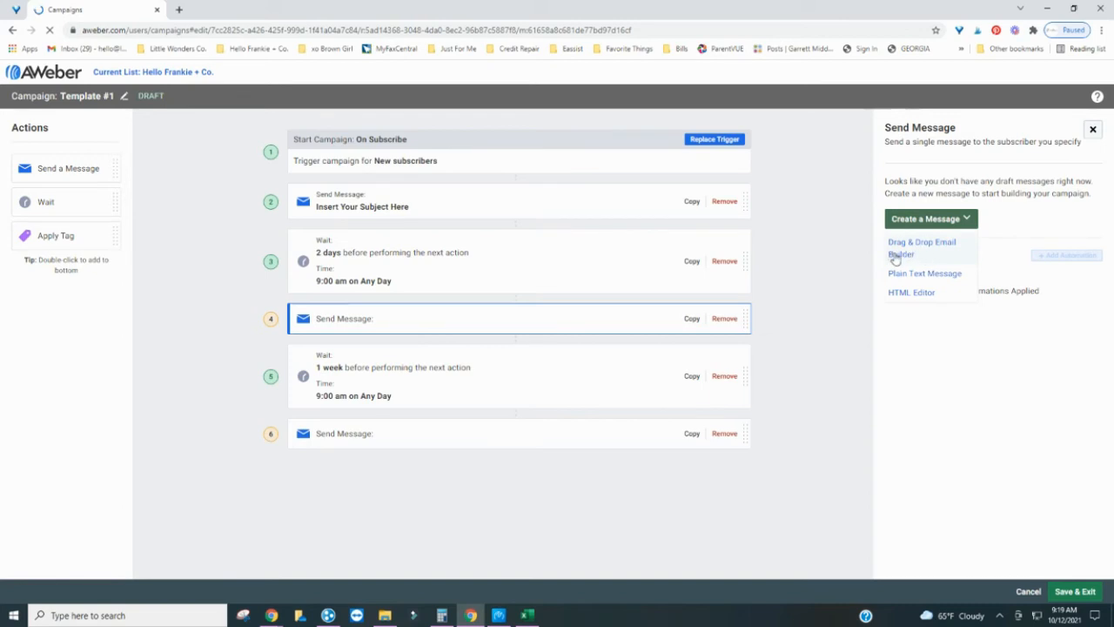
left_click(593, 443)
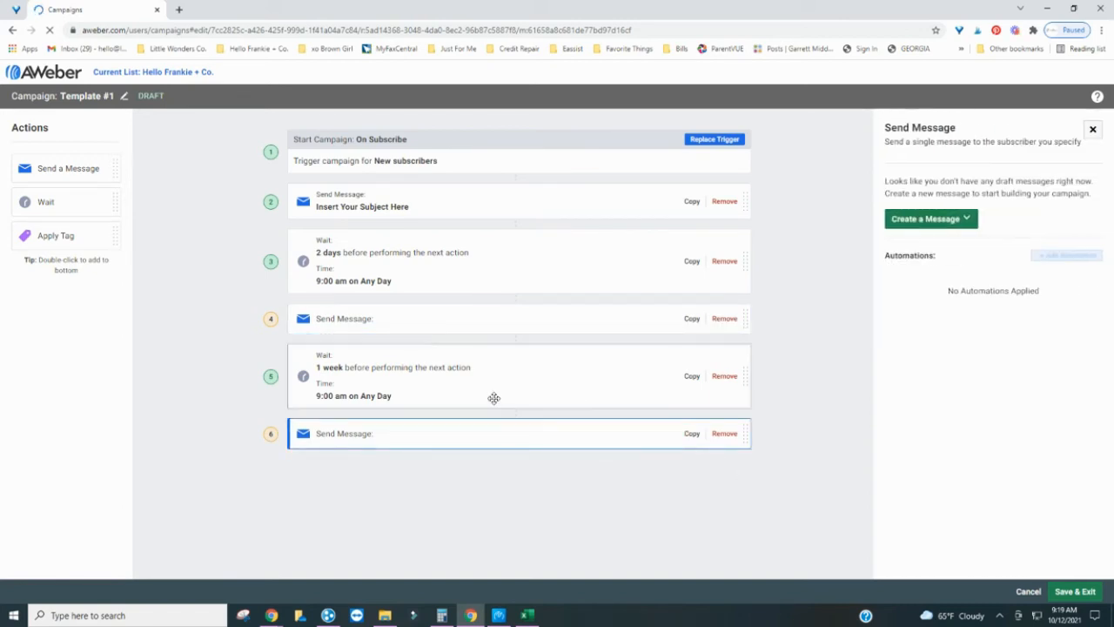
left_click(449, 212)
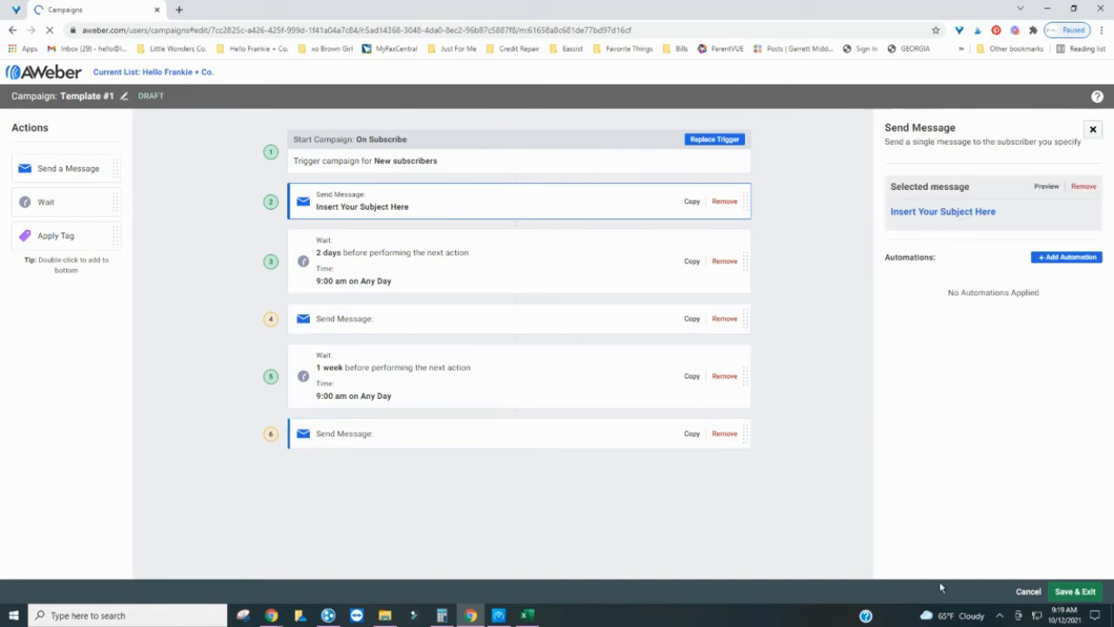
Save and exit the Template #1 campaign without fixing its outstanding issues.
left_click(1078, 598)
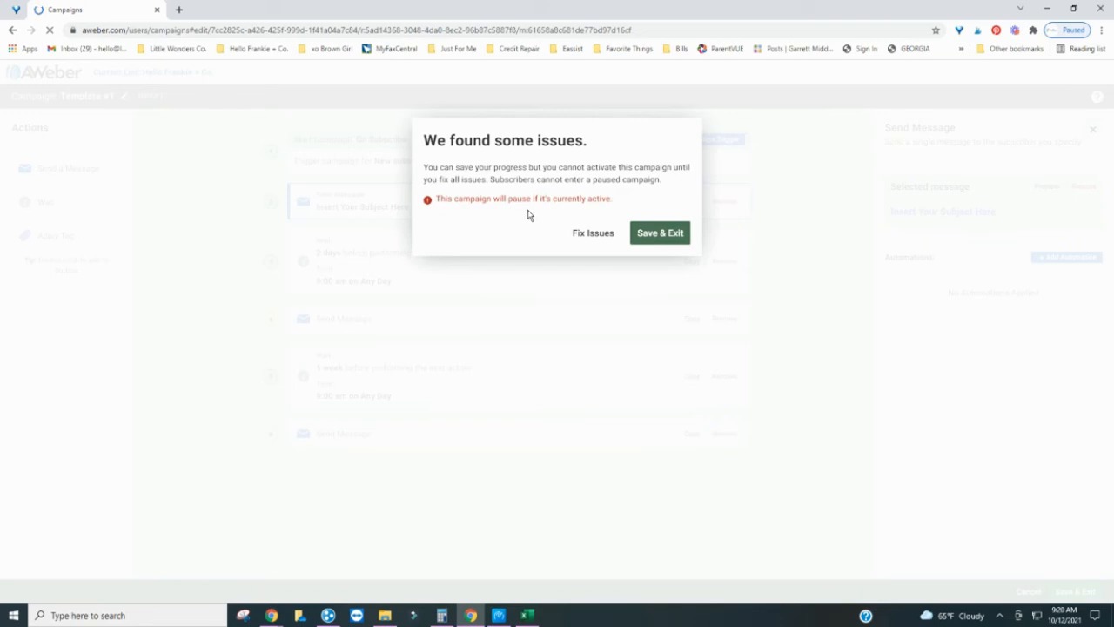
left_click(594, 234)
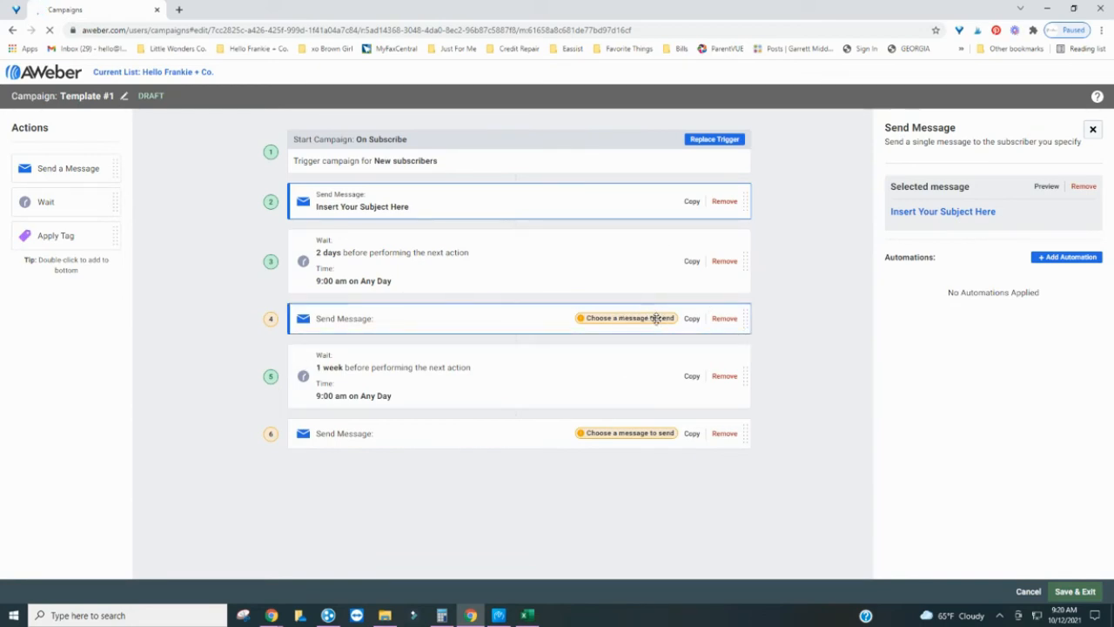
left_click(1076, 591)
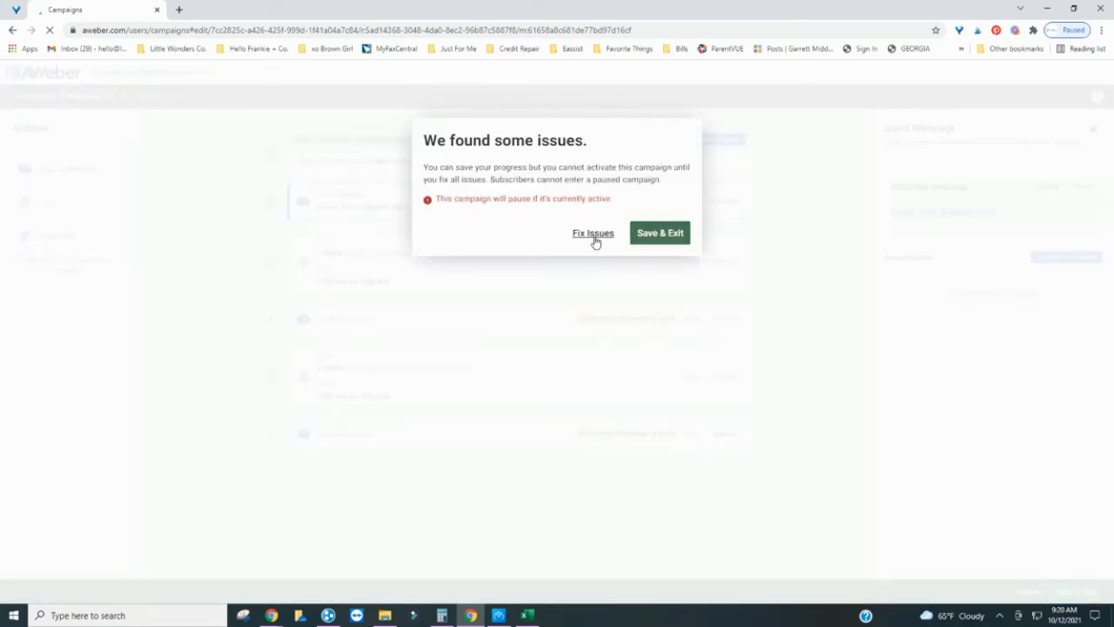
left_click(664, 233)
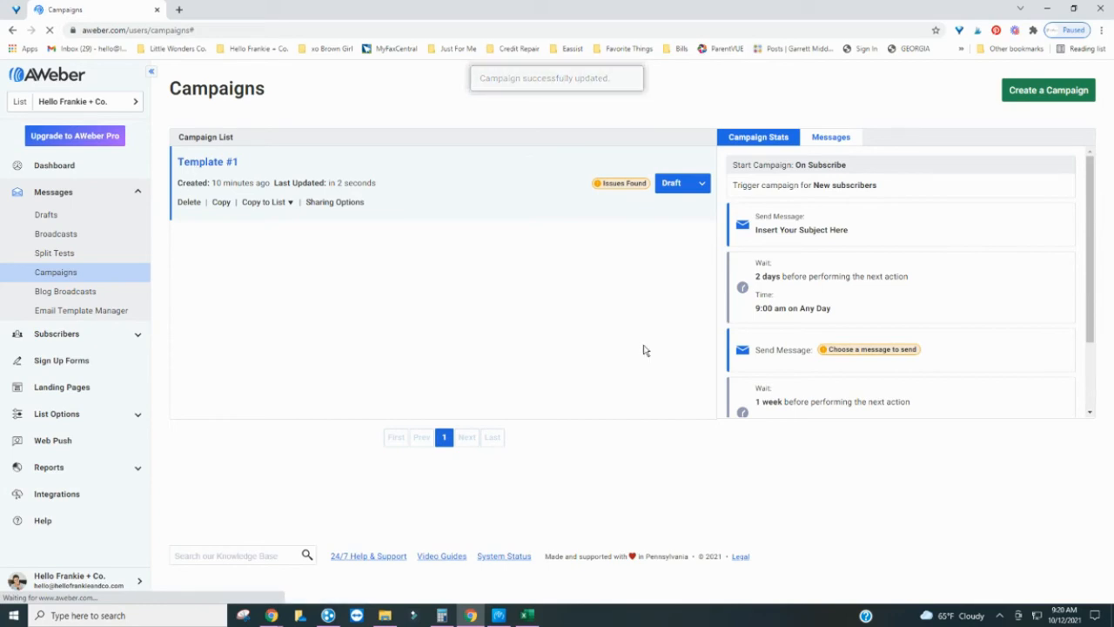
Create a new campaign from the Welcome Series template, keeping the name "Template: Welcome Series".
left_click(1029, 89)
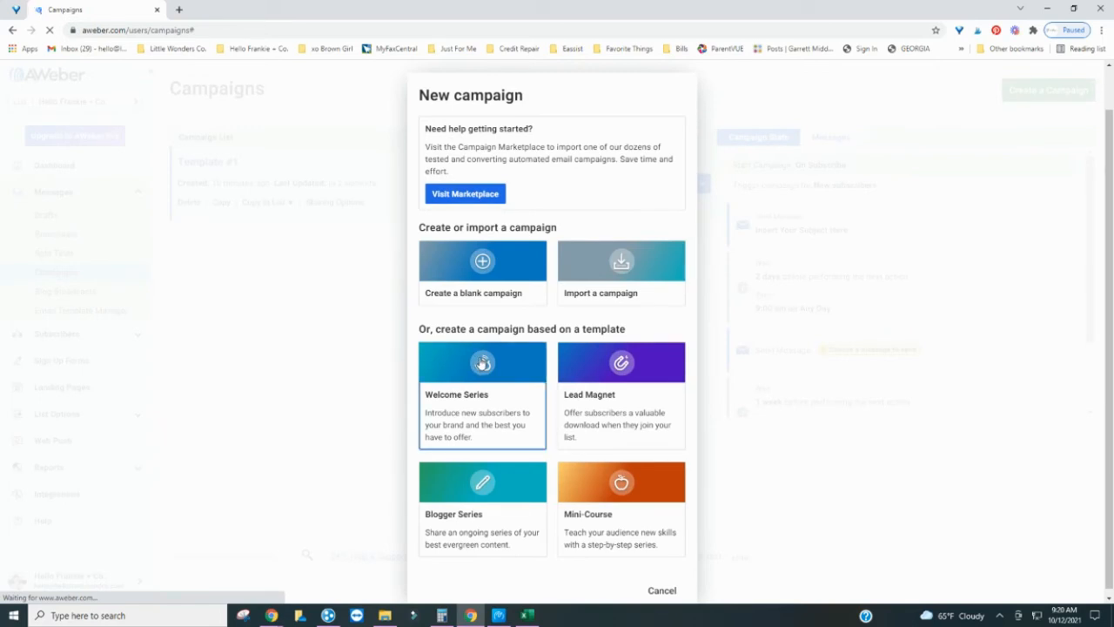
left_click(483, 362)
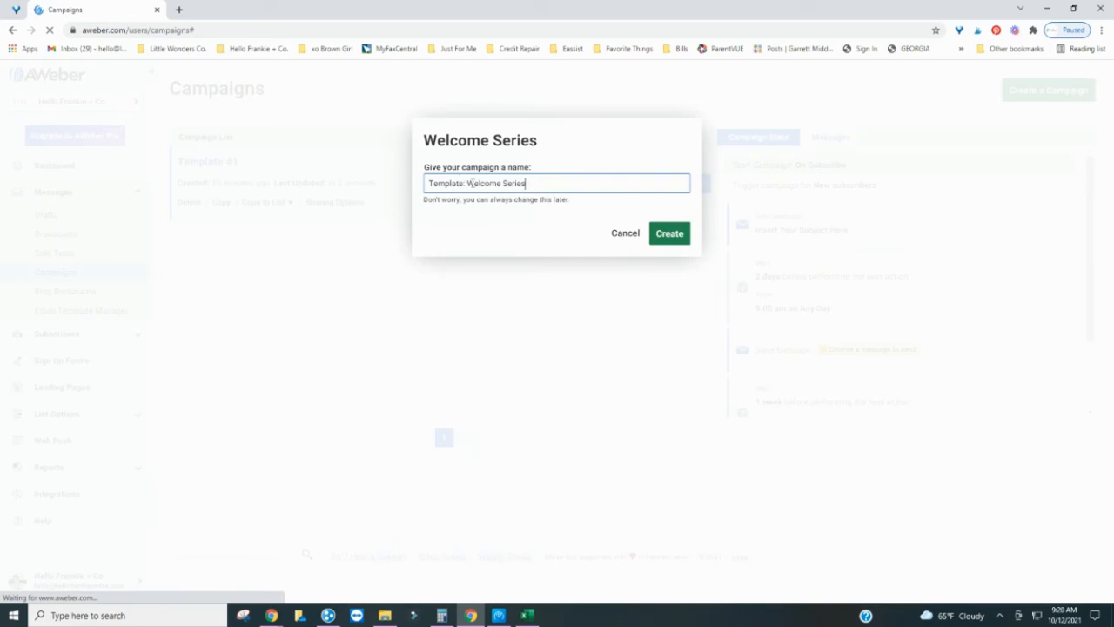
left_click(679, 235)
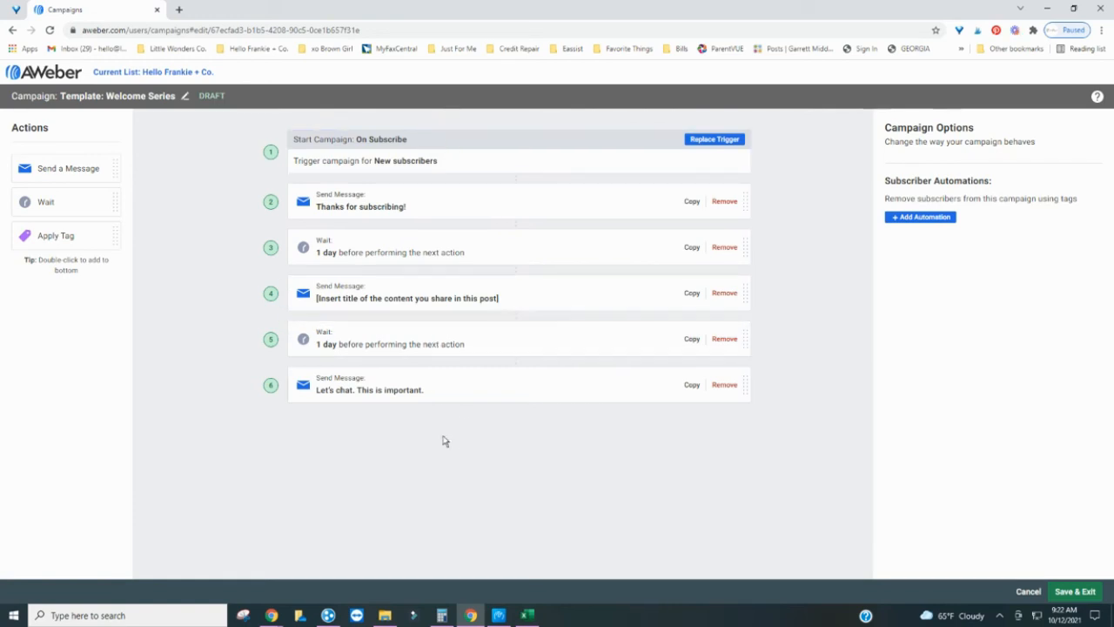
Look at the On Subscribe trigger and preview the full "Thanks for subscribing!" message.
left_click(382, 147)
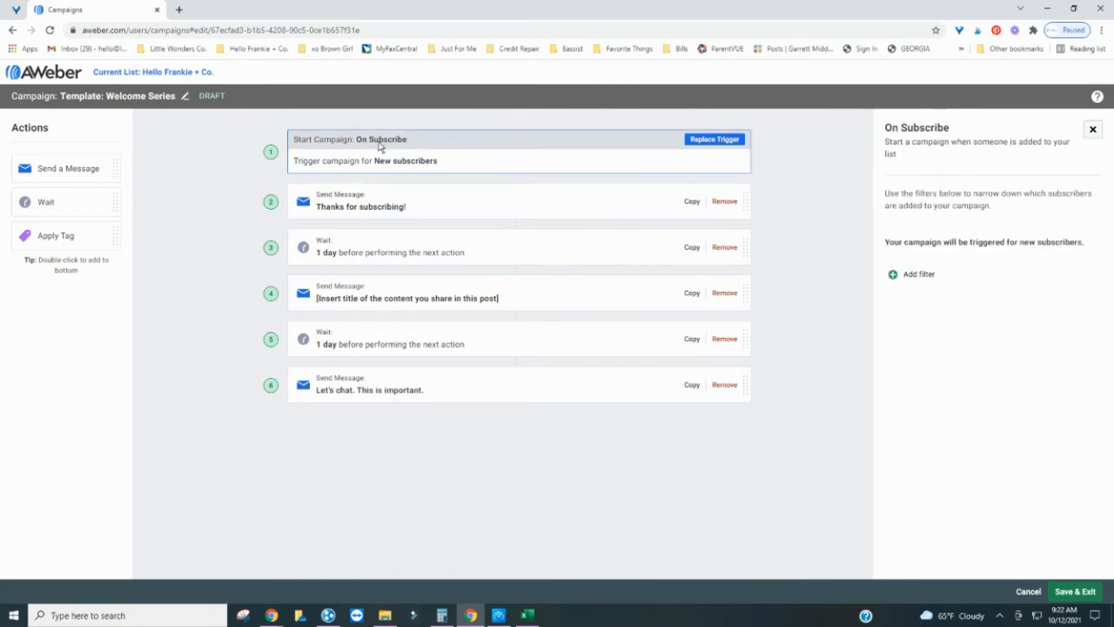
left_click(447, 205)
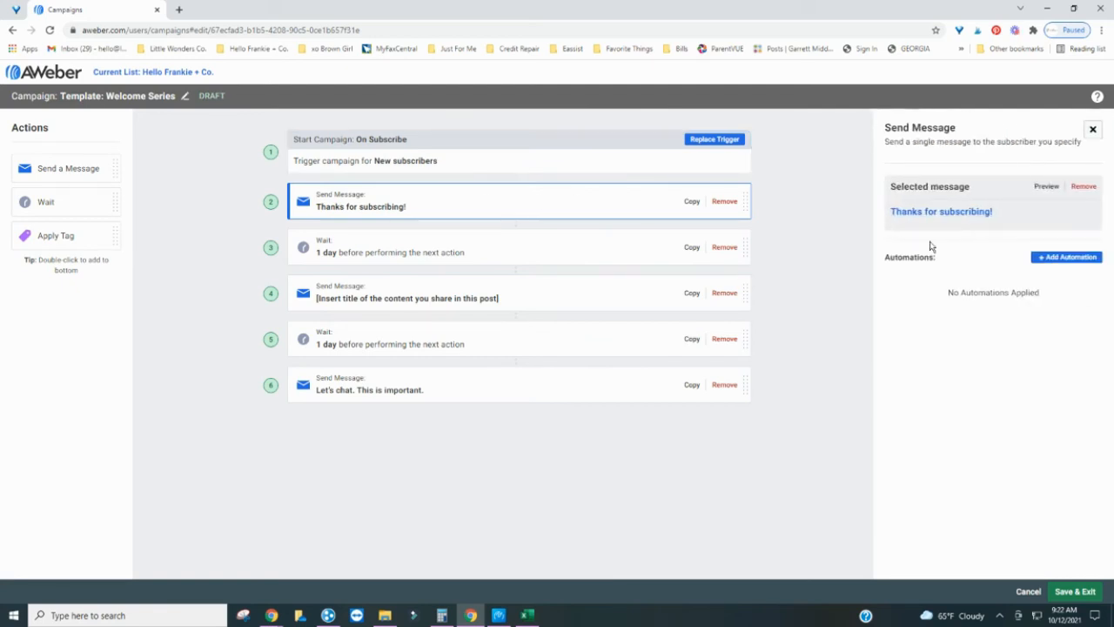
left_click(1046, 188)
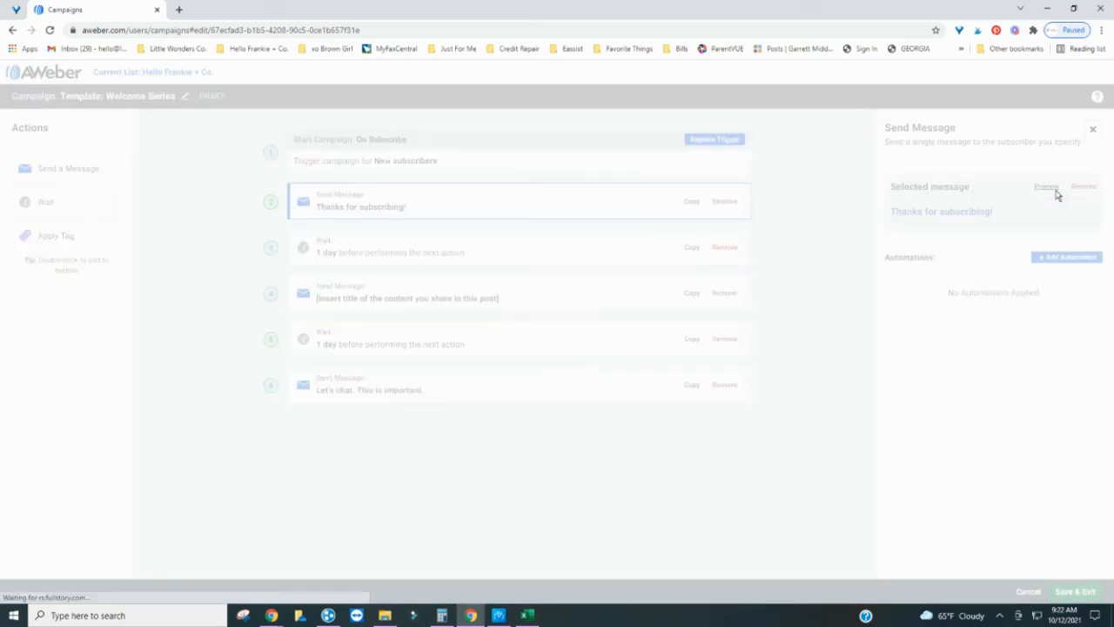
scroll(466, 235, "down", 2)
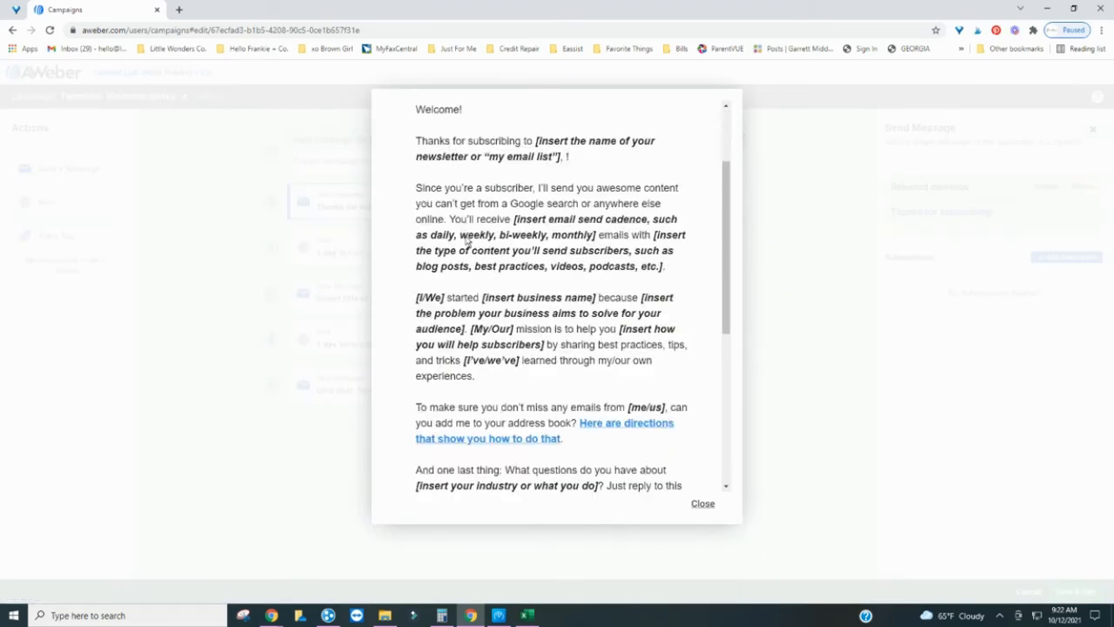
scroll(466, 235, "down", 2)
scroll(466, 235, "down", 2)
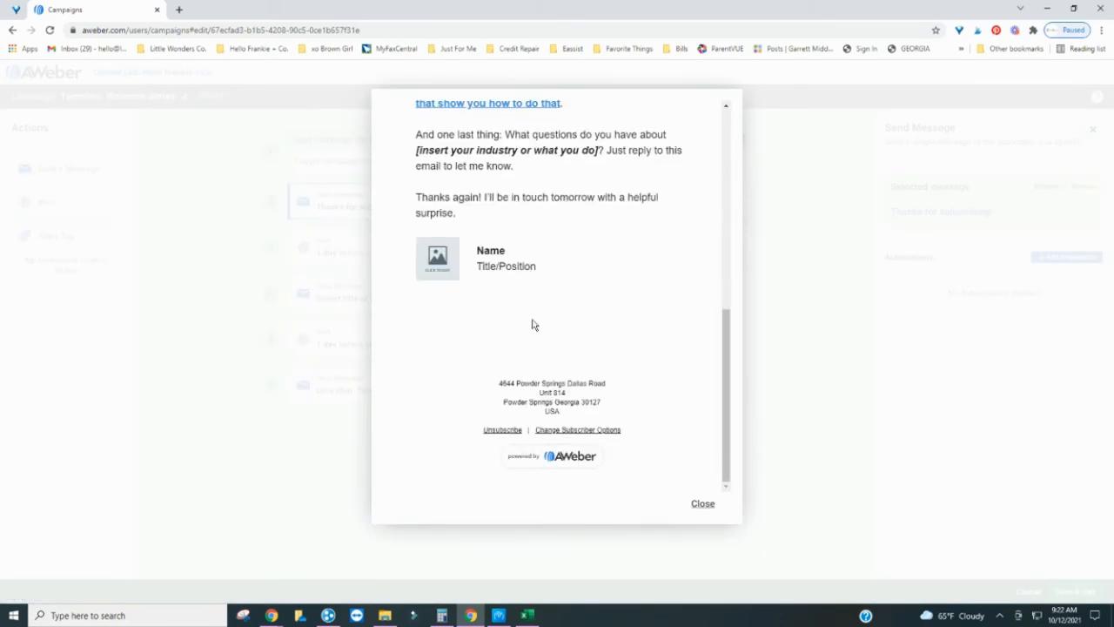
scroll(587, 350, "up", 5)
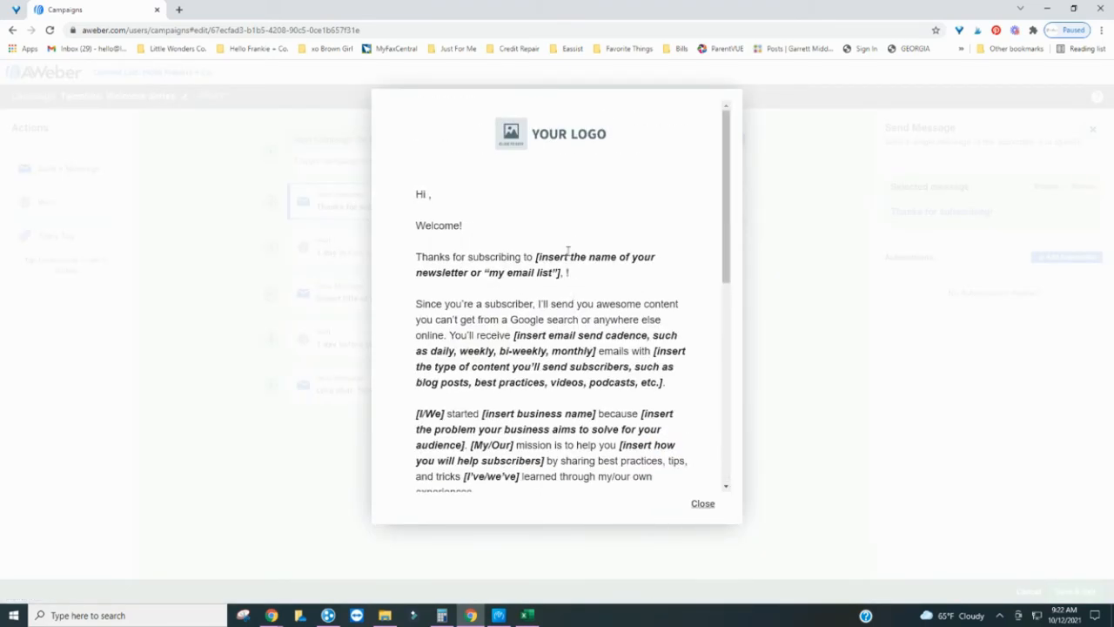
scroll(567, 254, "down", 5)
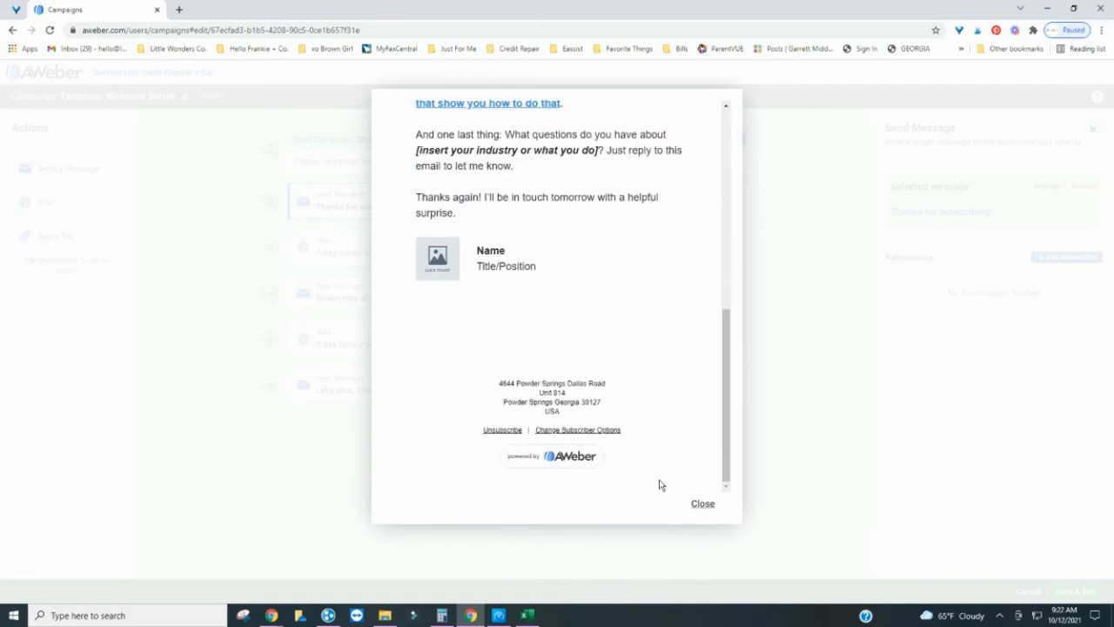
left_click(703, 505)
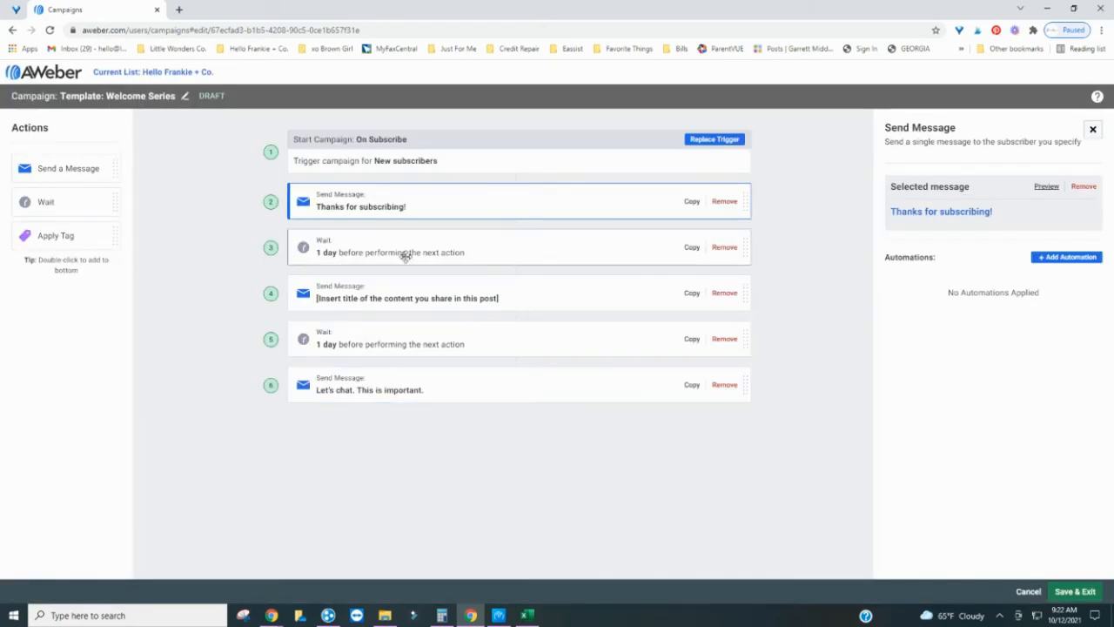
Check the first Wait action and preview the full "[Insert title of the content you share in this post]" message.
left_click(443, 250)
left_click(444, 298)
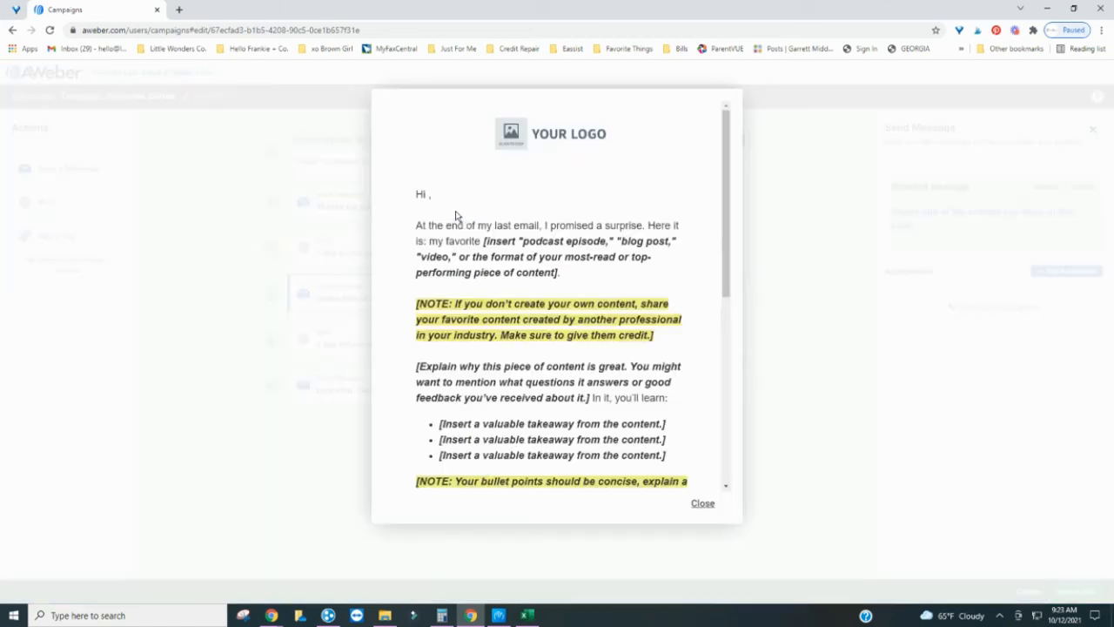
scroll(507, 174, "down", 5)
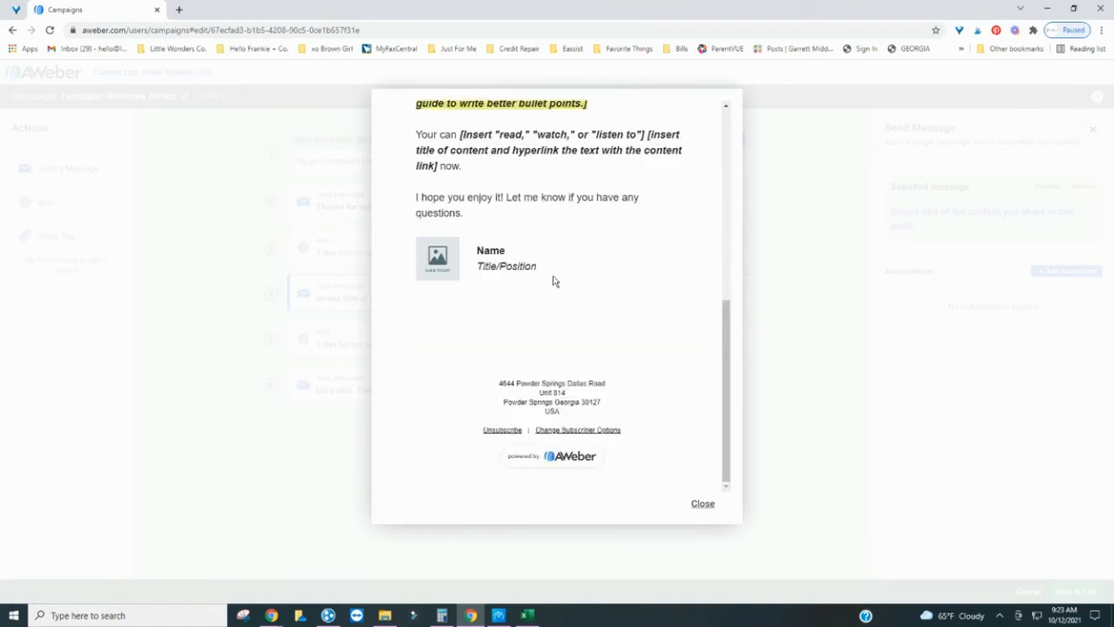
scroll(579, 458, "up", 6)
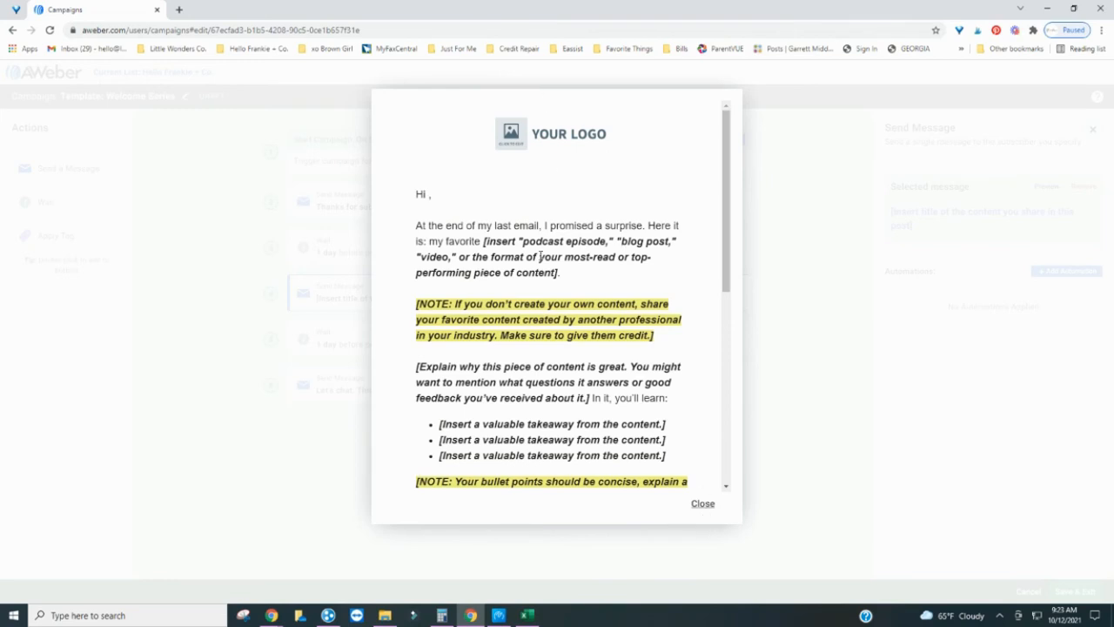
scroll(533, 237, "down", 1)
scroll(536, 239, "down", 1)
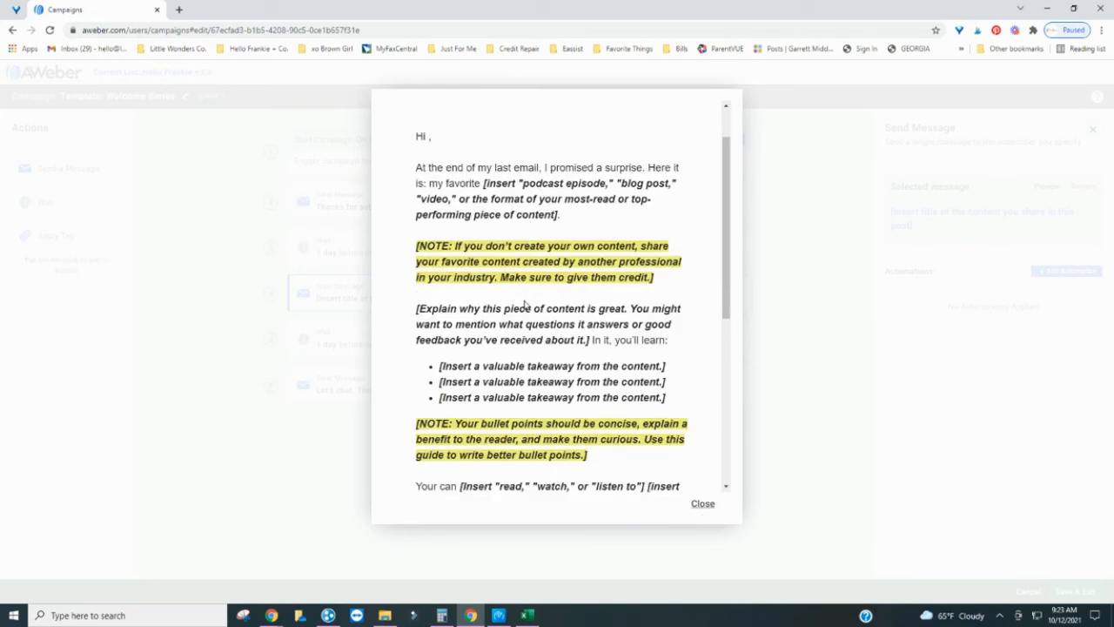
left_click(703, 505)
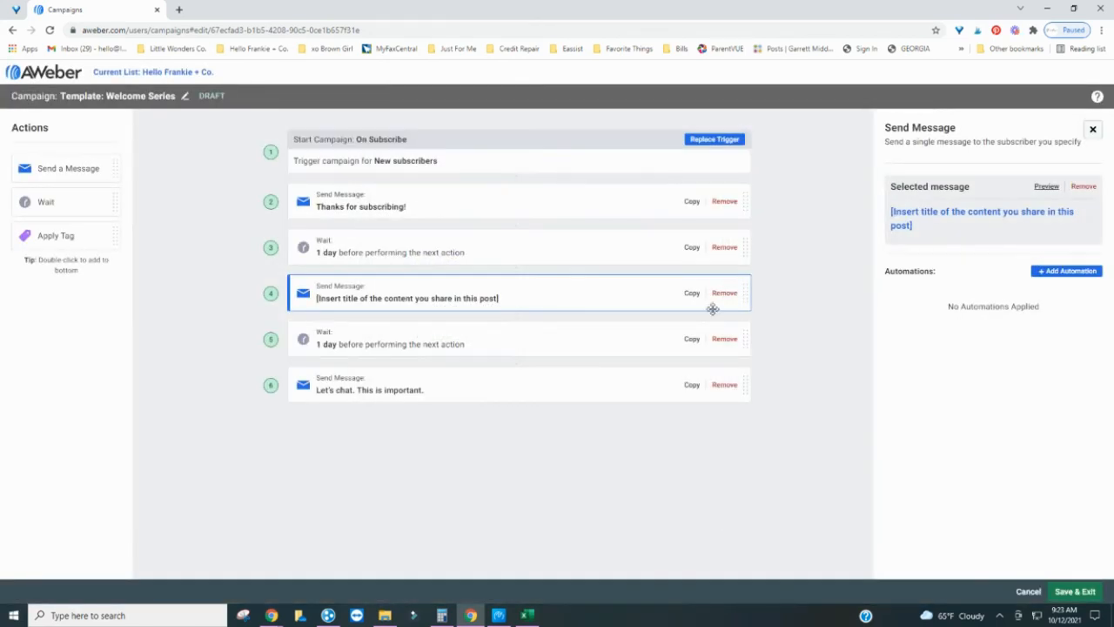
Check the second Wait action and preview the full "Let's chat. This is important." message.
left_click(498, 337)
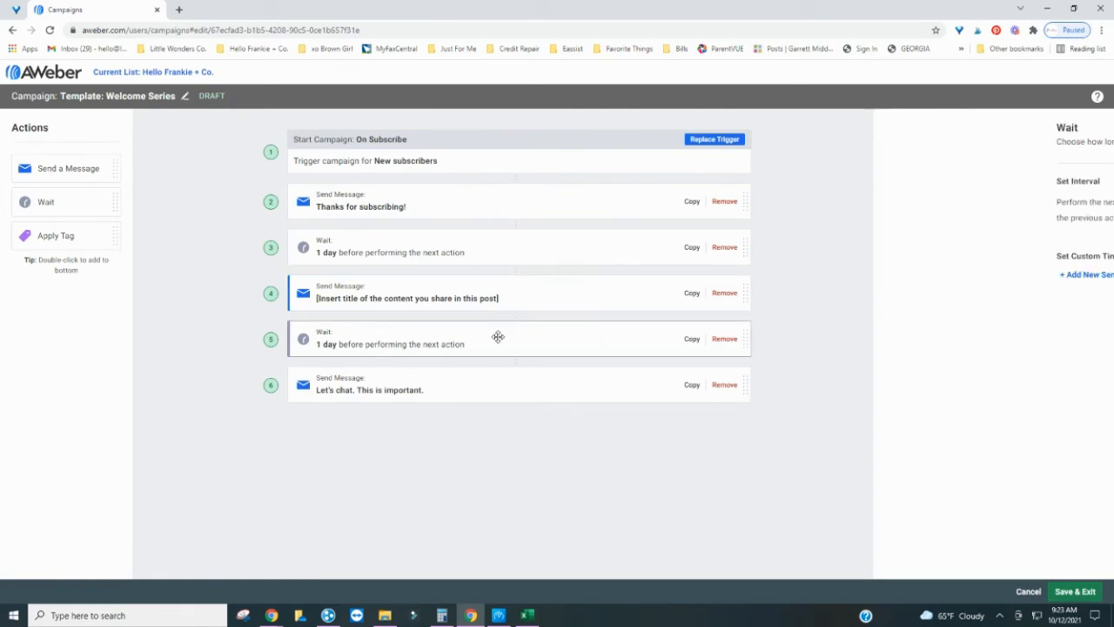
left_click(476, 395)
left_click(1036, 191)
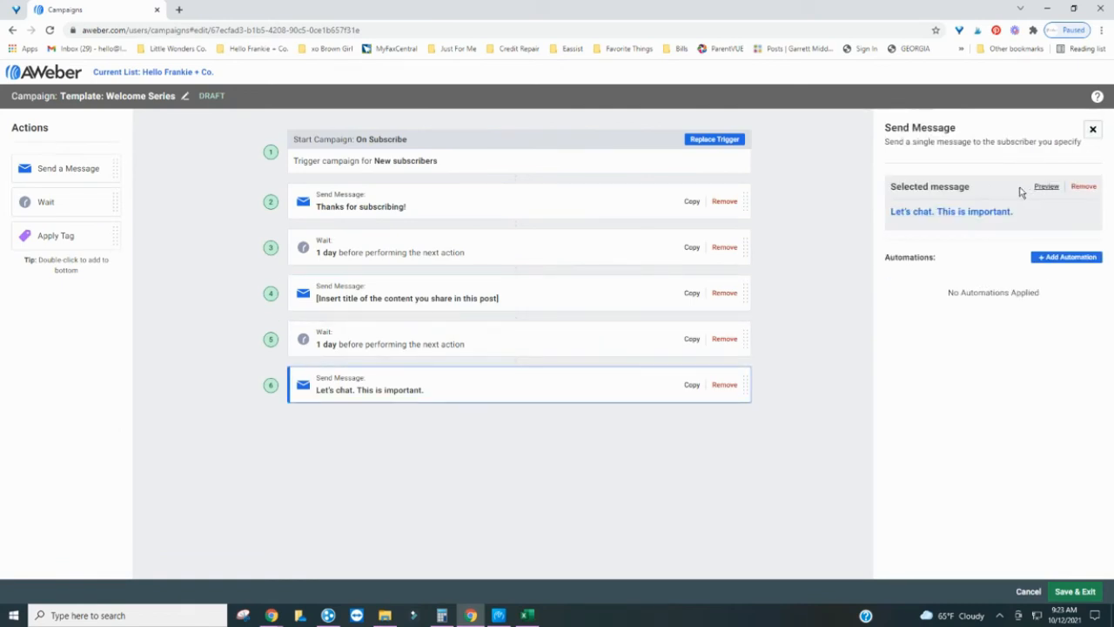
scroll(704, 287, "down", 15)
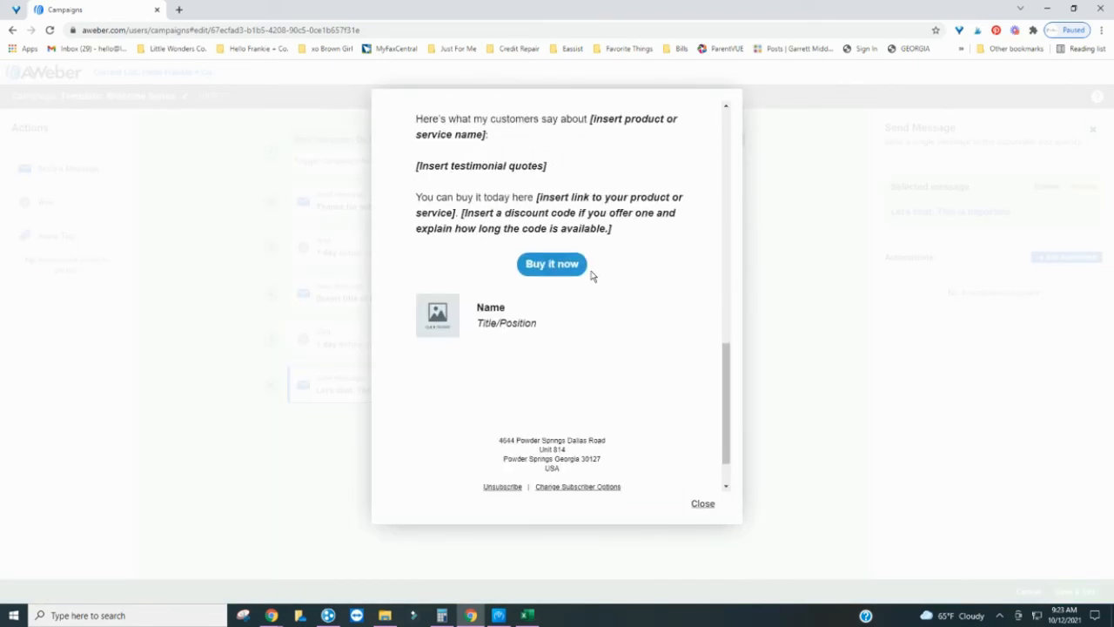
scroll(588, 286, "up", 5)
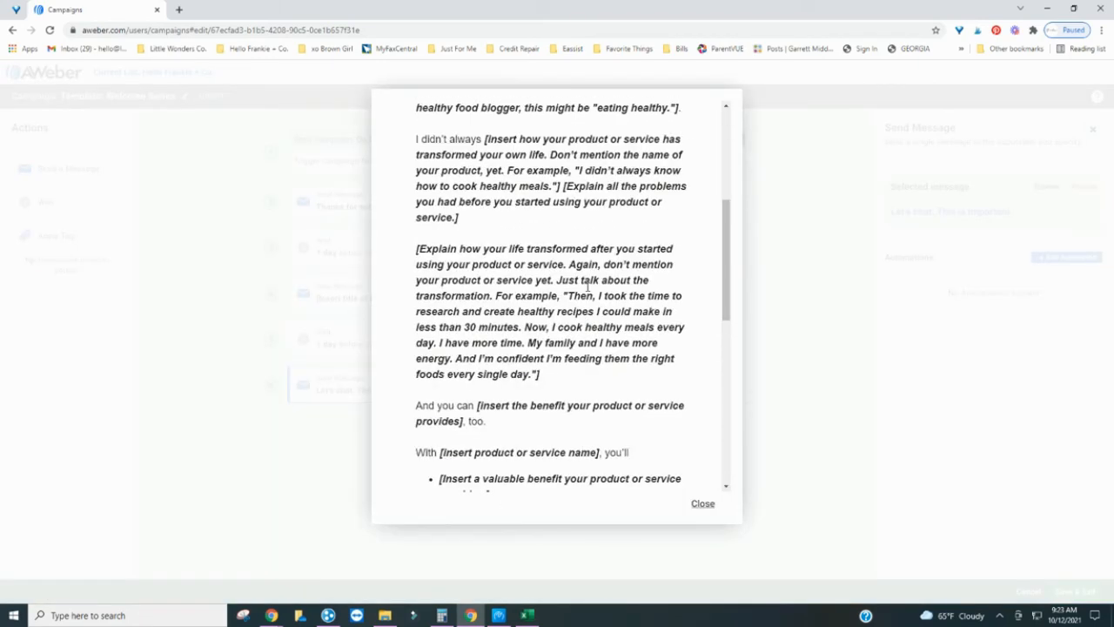
left_click(707, 506)
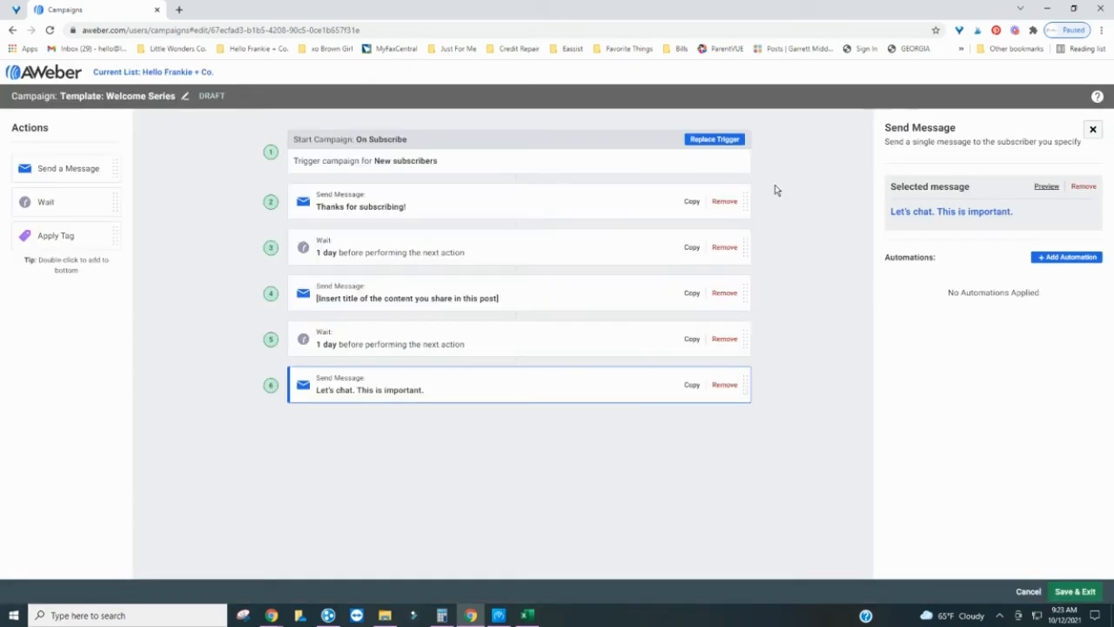
Open the "Thanks for subscribing!" message in the message editor and review its placeholder text down to the signature block.
left_click(456, 201)
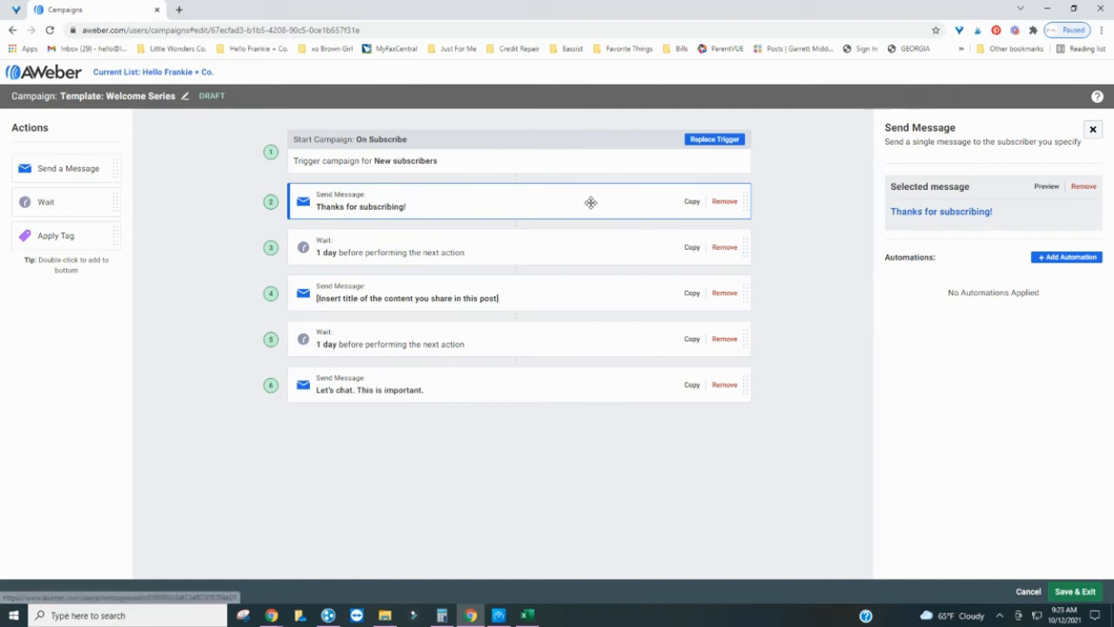
left_click(927, 217)
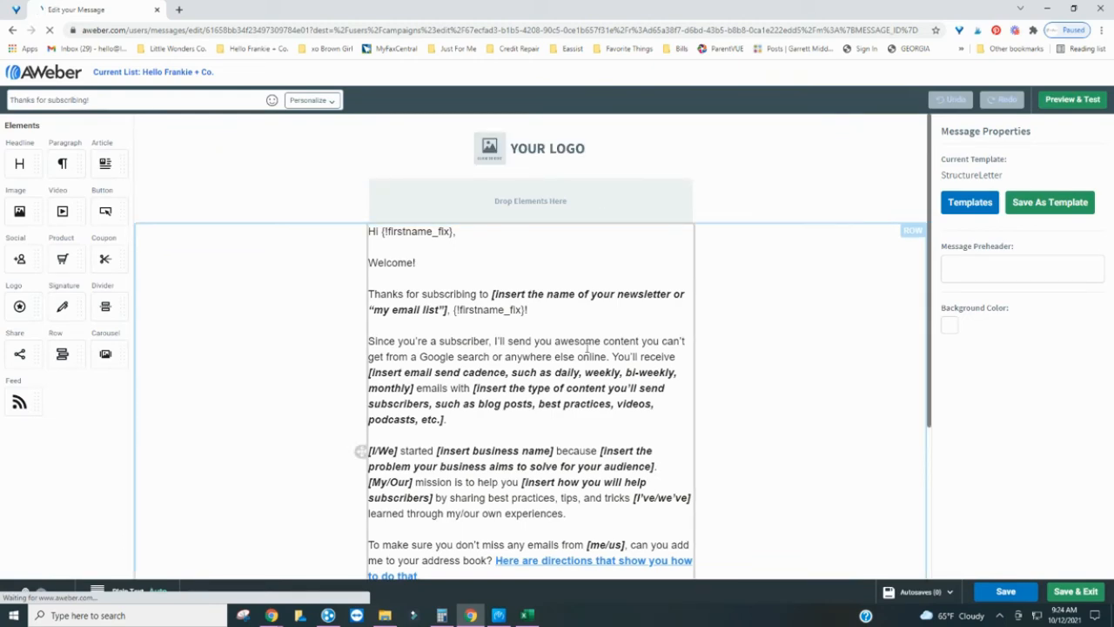
scroll(585, 348, "down", 1)
scroll(585, 340, "down", 3)
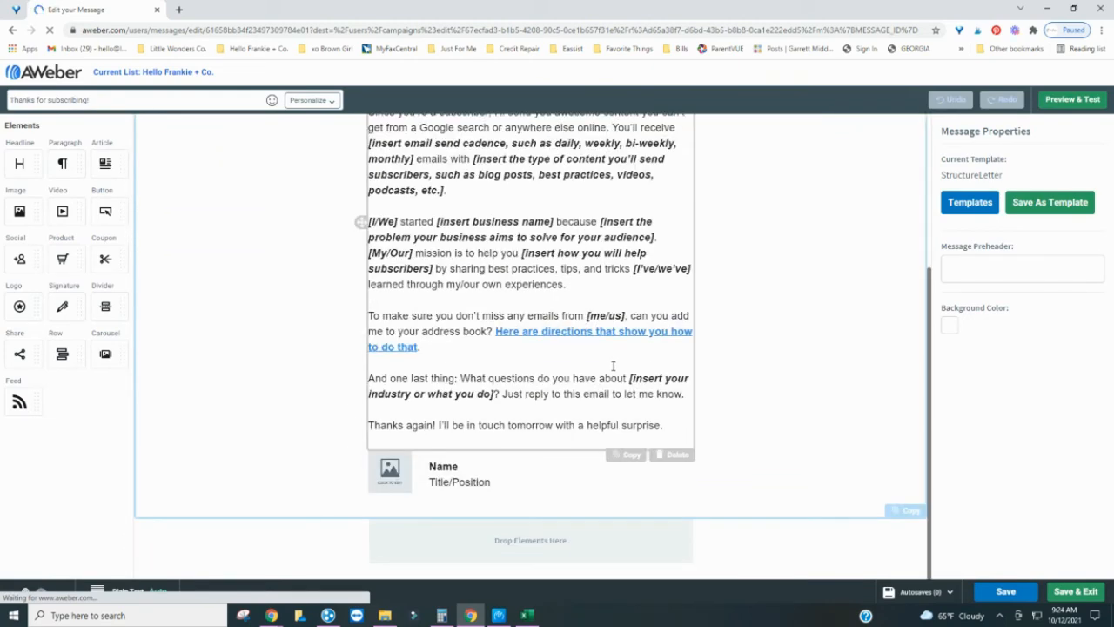
scroll(613, 365, "up", 3)
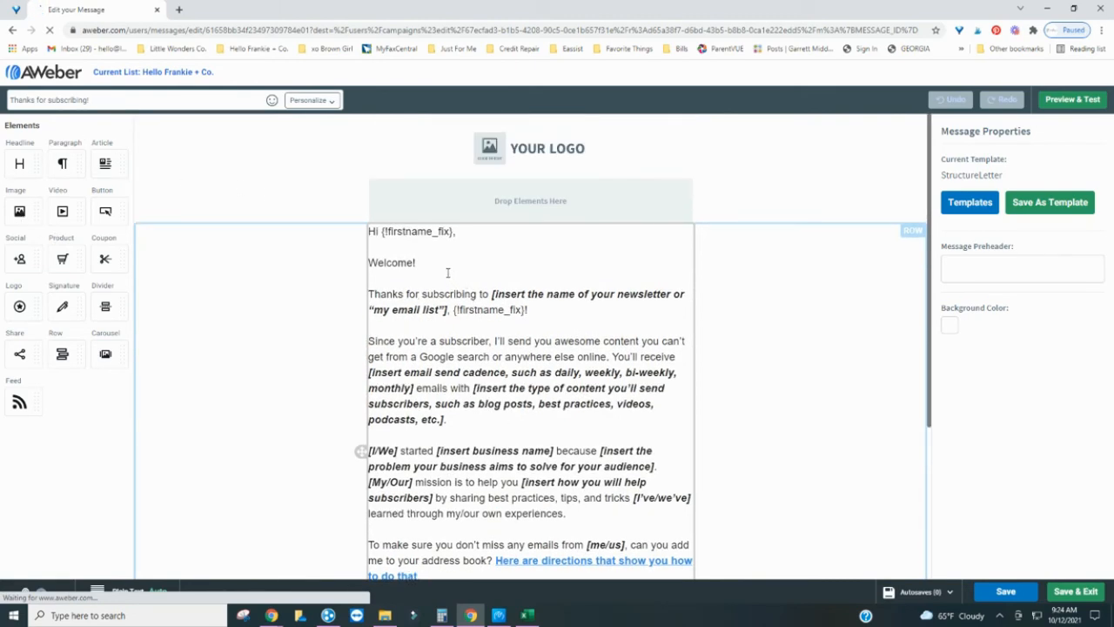
scroll(447, 275, "down", 3)
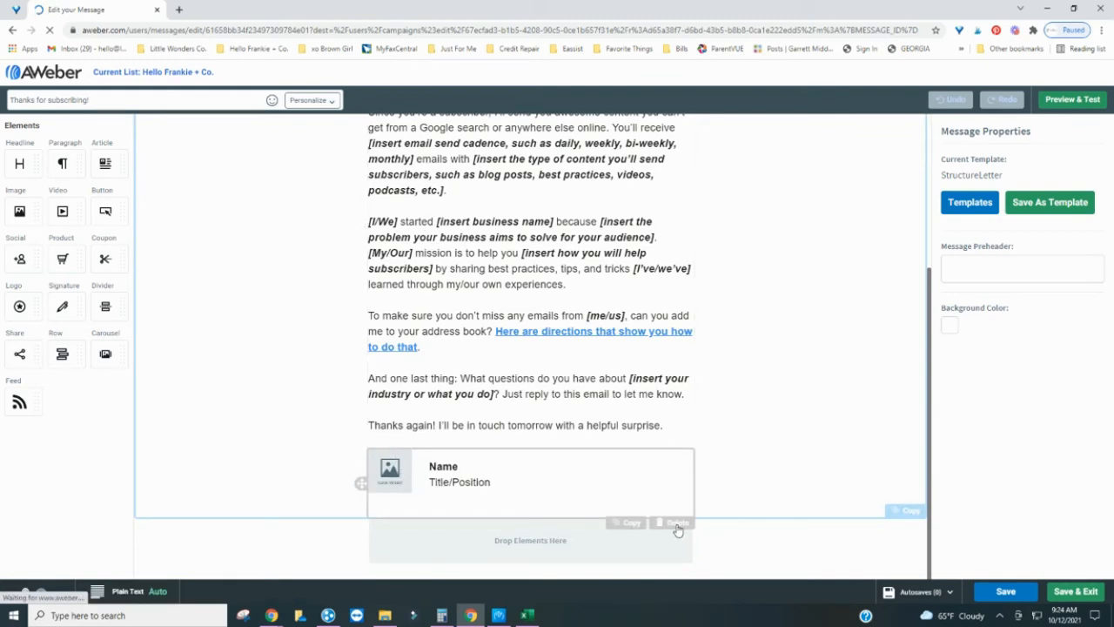
scroll(936, 398, "up", 2)
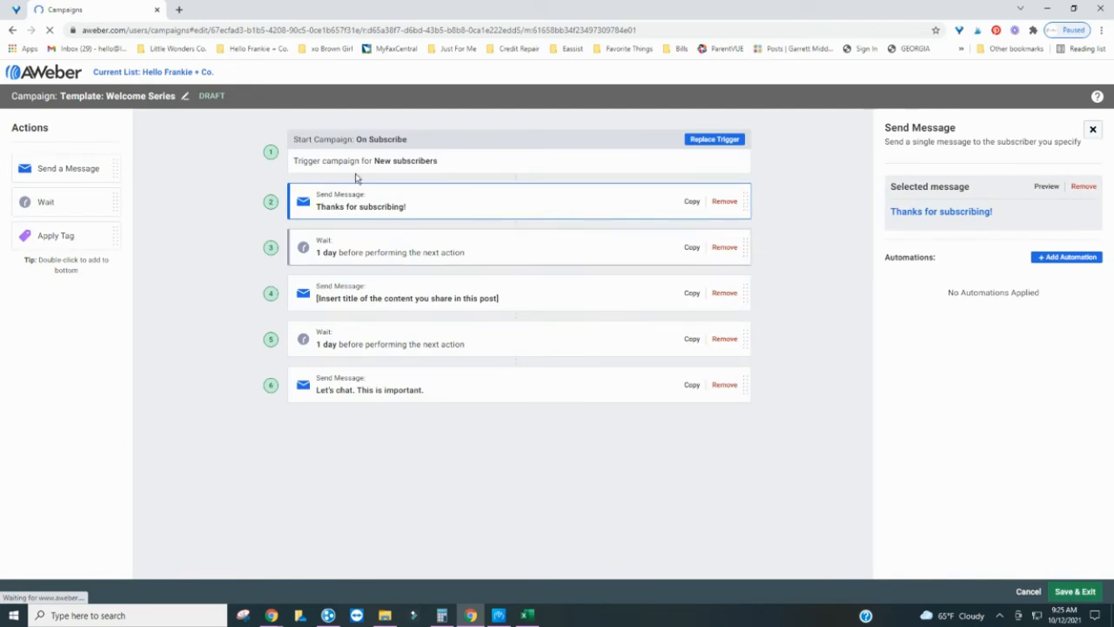
Add a filter to the On Subscribe trigger so that Source is API.
left_click(378, 161)
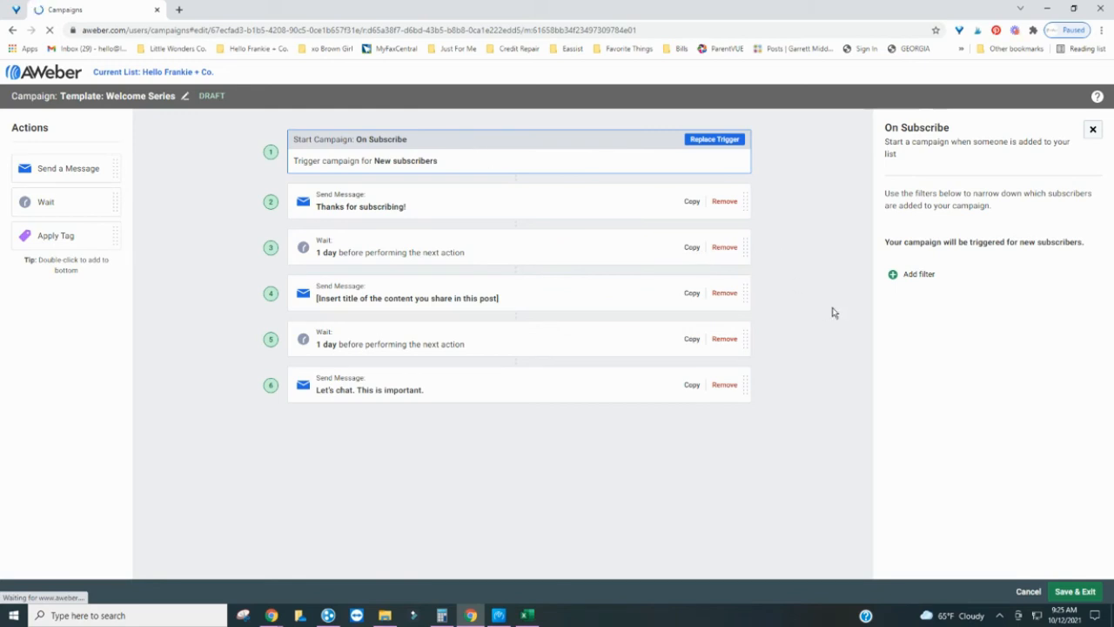
left_click(911, 275)
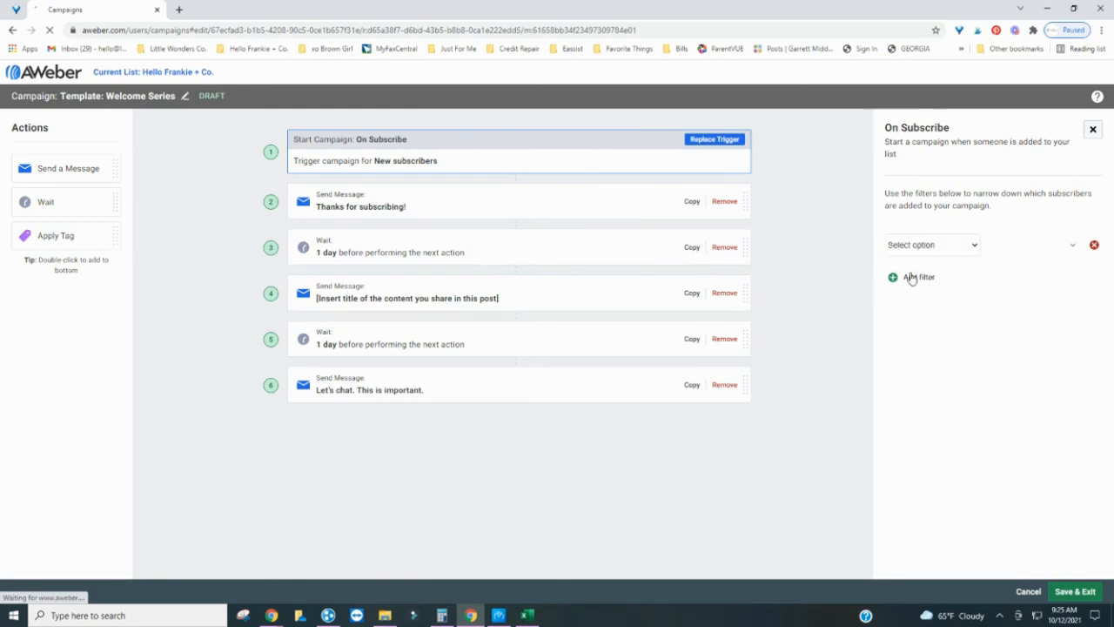
left_click(945, 246)
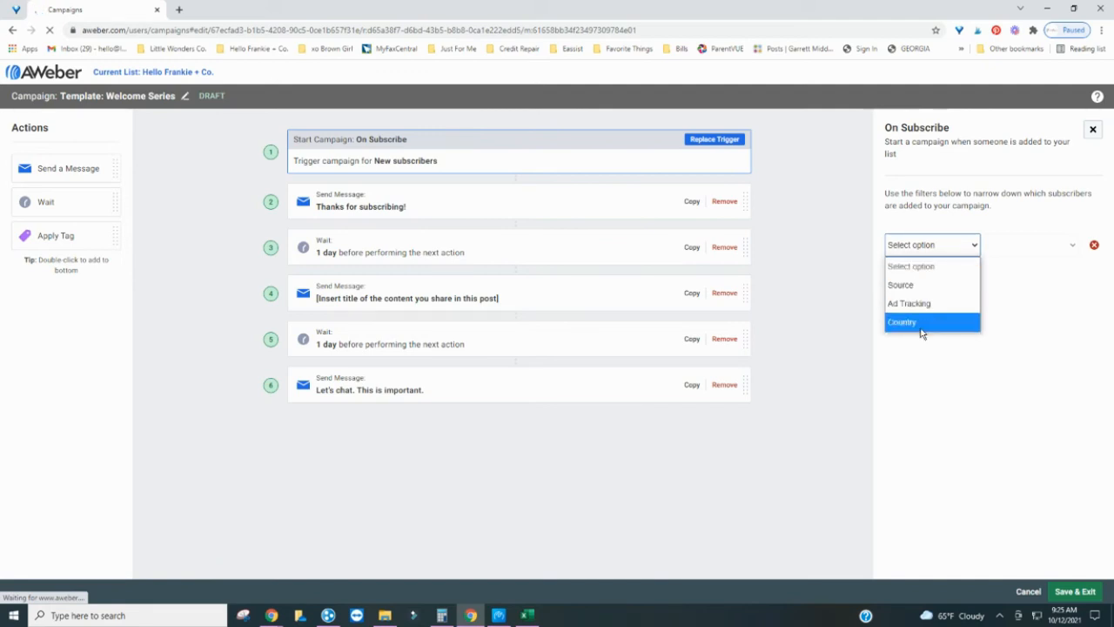
left_click(920, 285)
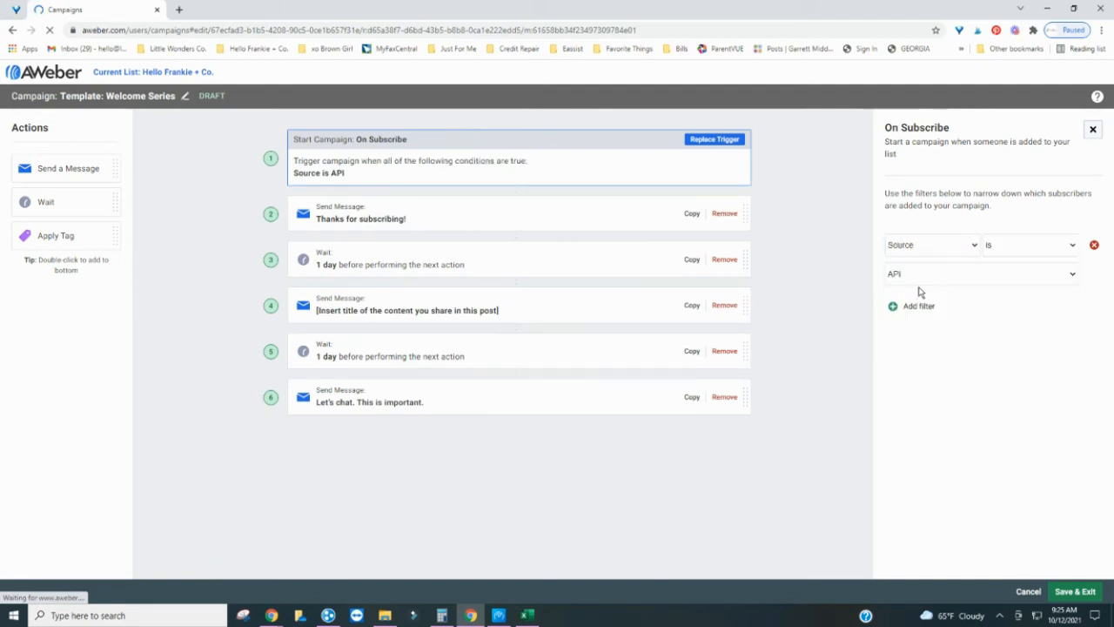
left_click(997, 275)
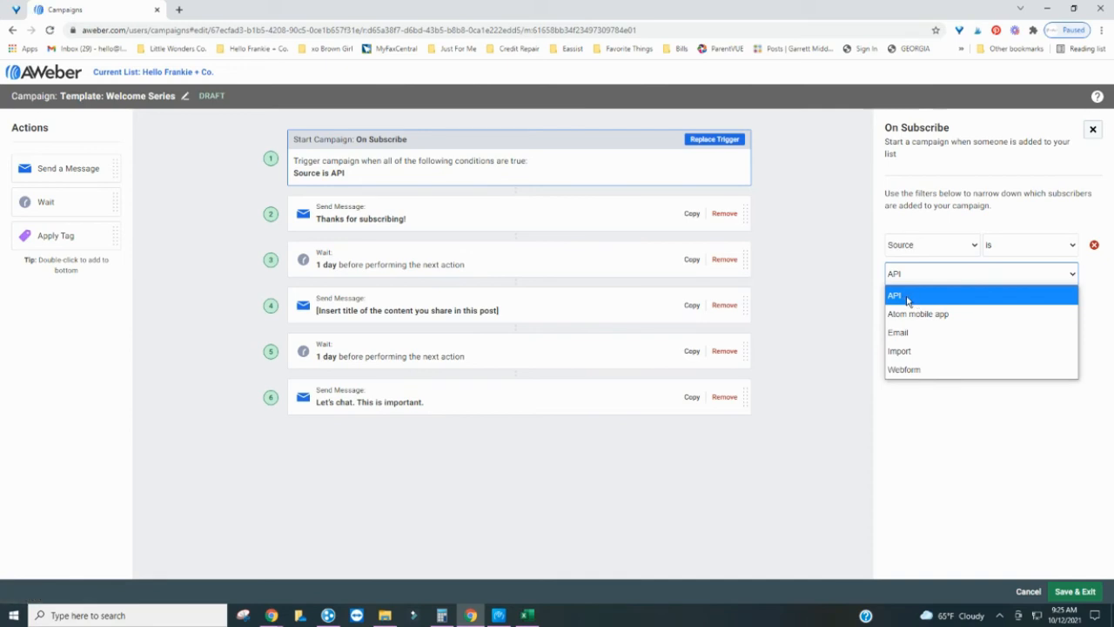
left_click(912, 301)
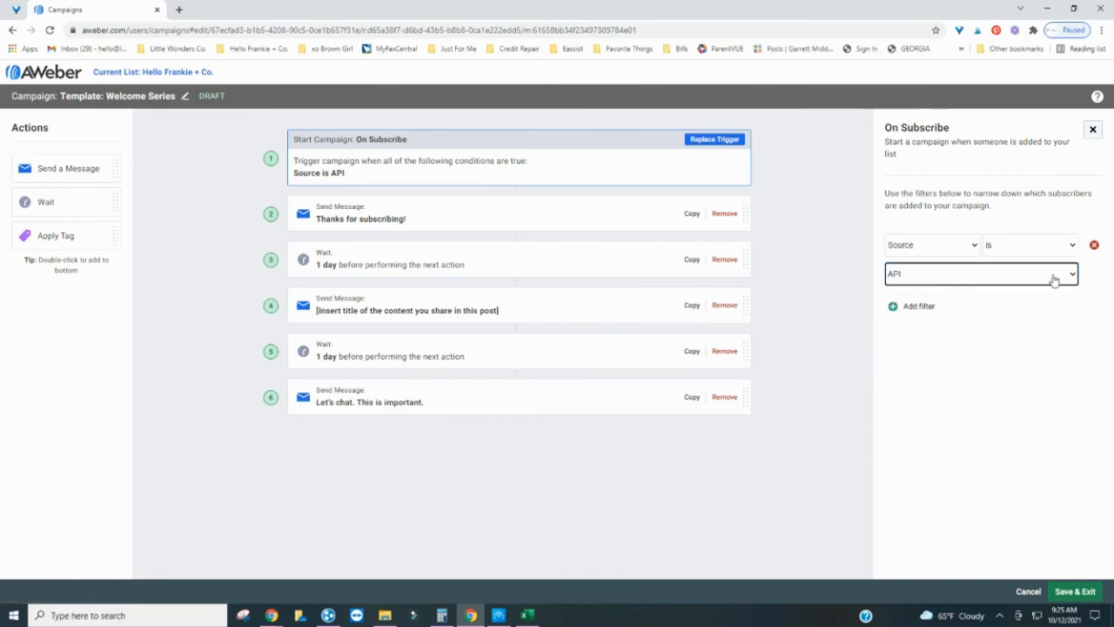
Change the On Subscribe source filter to Email, and finally to Import.
left_click(973, 276)
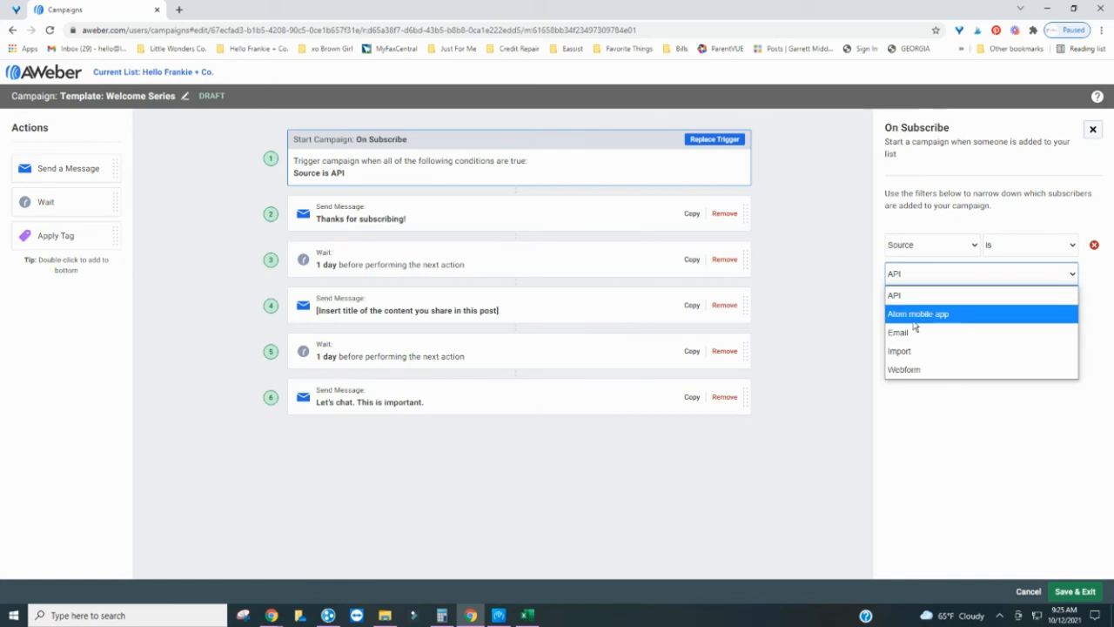
left_click(922, 332)
left_click(940, 278)
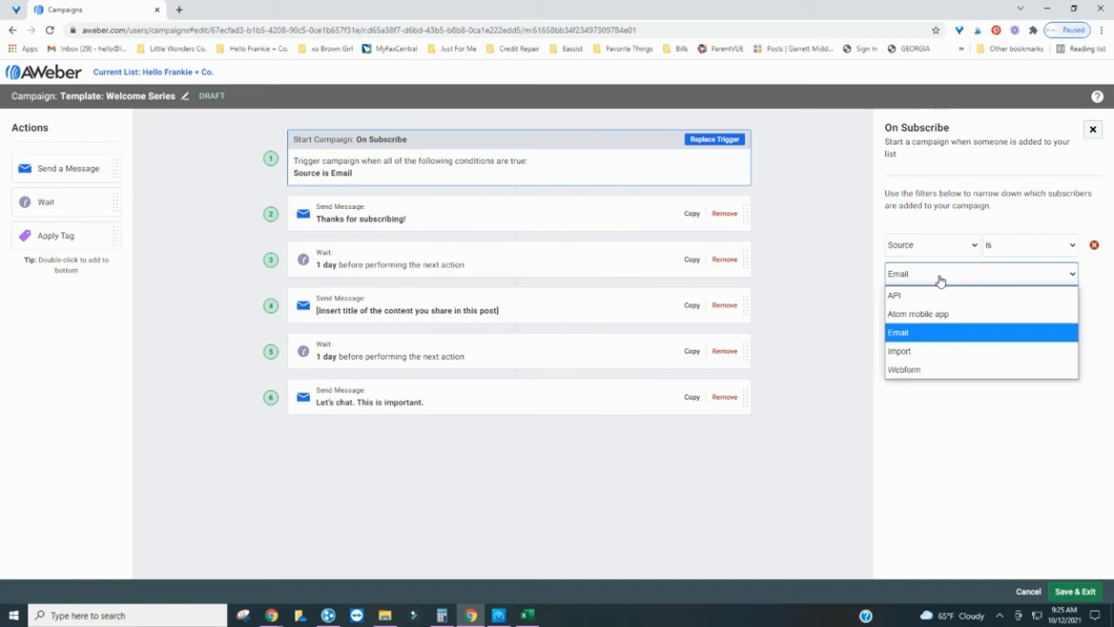
left_click(914, 352)
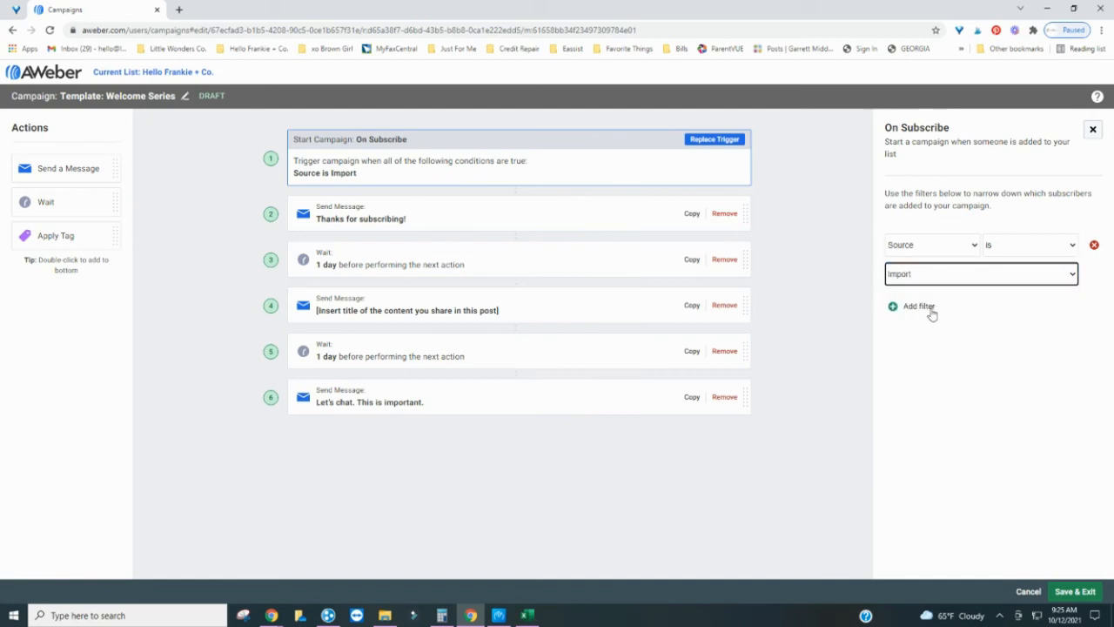
Switch the On Subscribe filter to Ad Tracking and activate its empty value field.
left_click(950, 246)
left_click(915, 304)
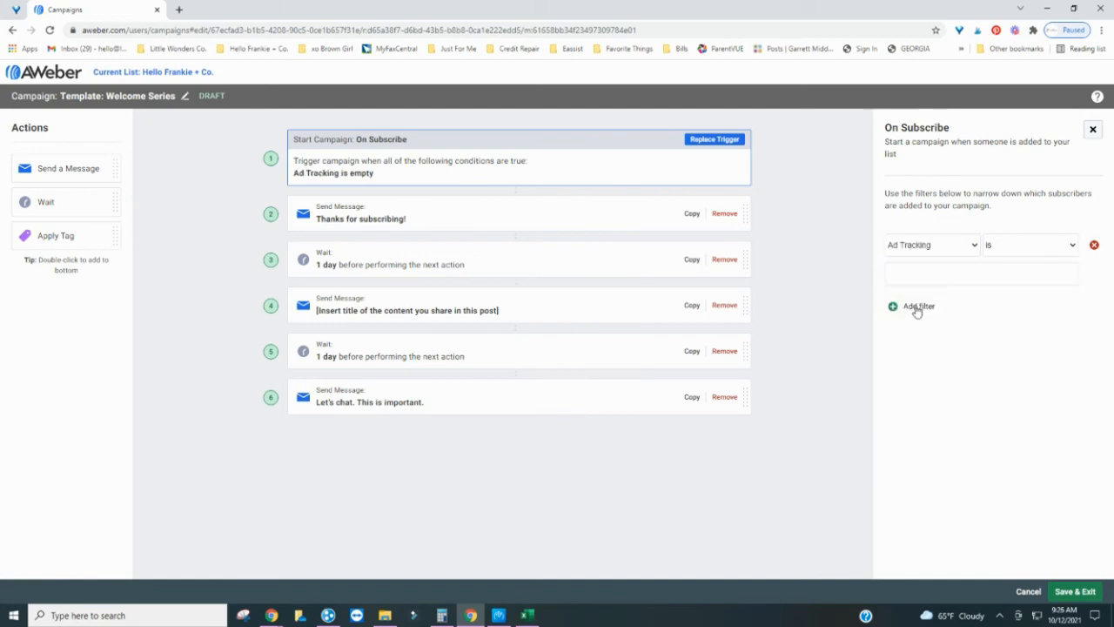
left_click(948, 273)
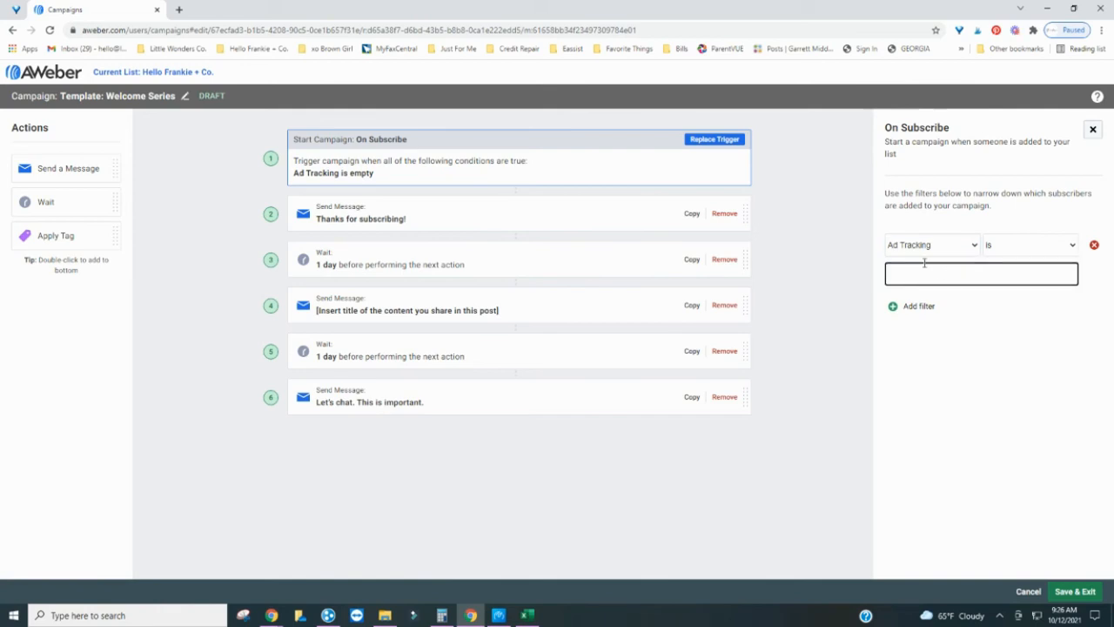
Switch the On Subscribe filter to Country, look at the available countries, and remove the filter from the trigger.
left_click(933, 249)
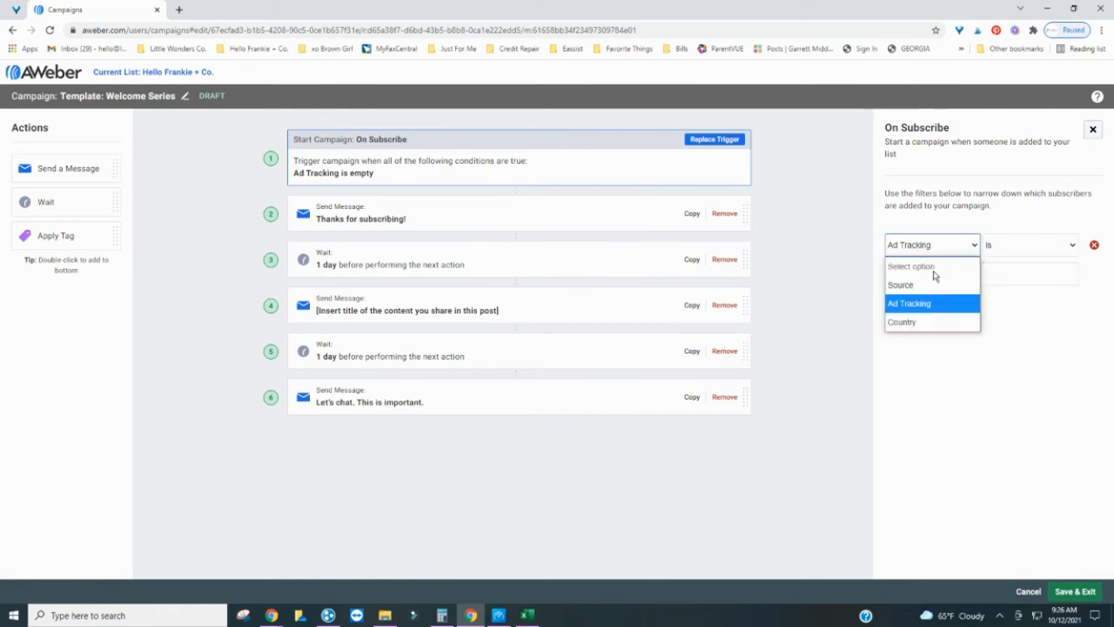
left_click(931, 325)
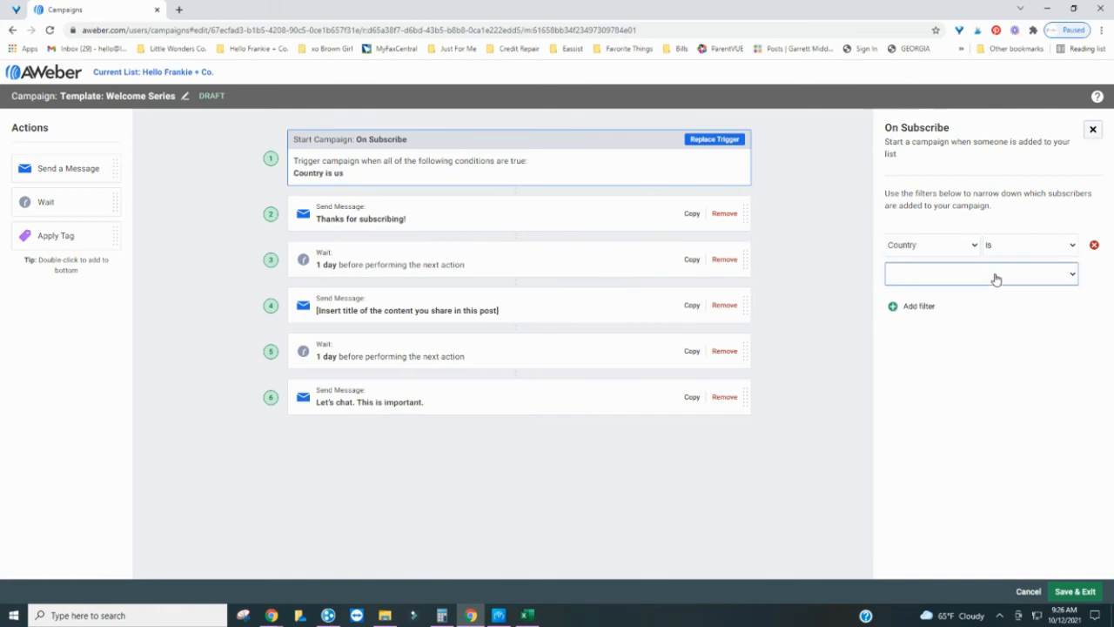
left_click(994, 275)
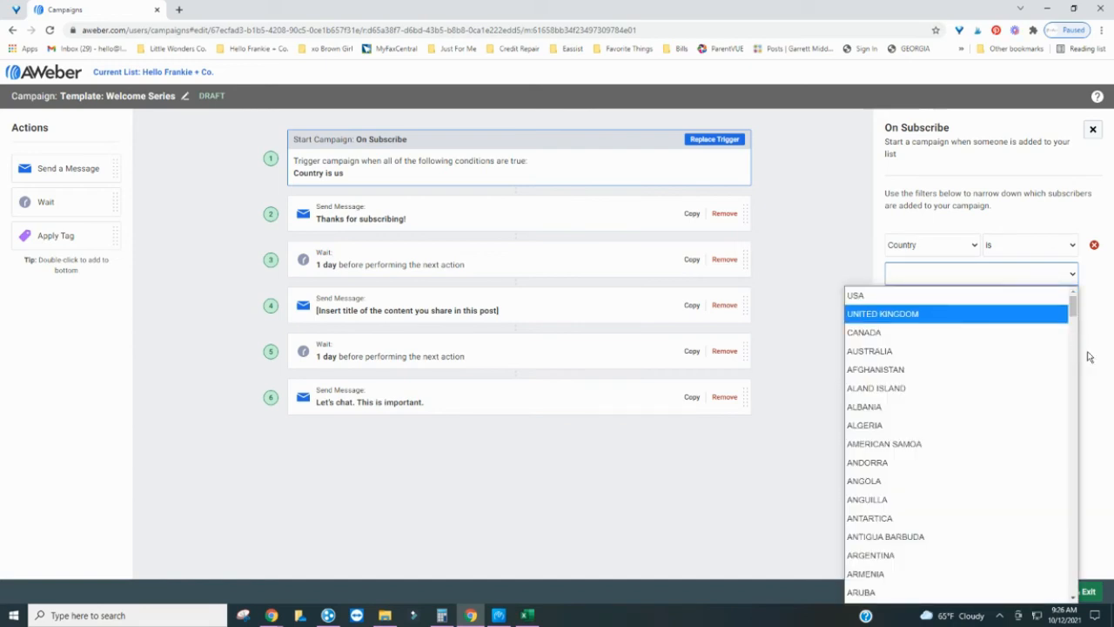
left_click(1089, 356)
left_click(1094, 244)
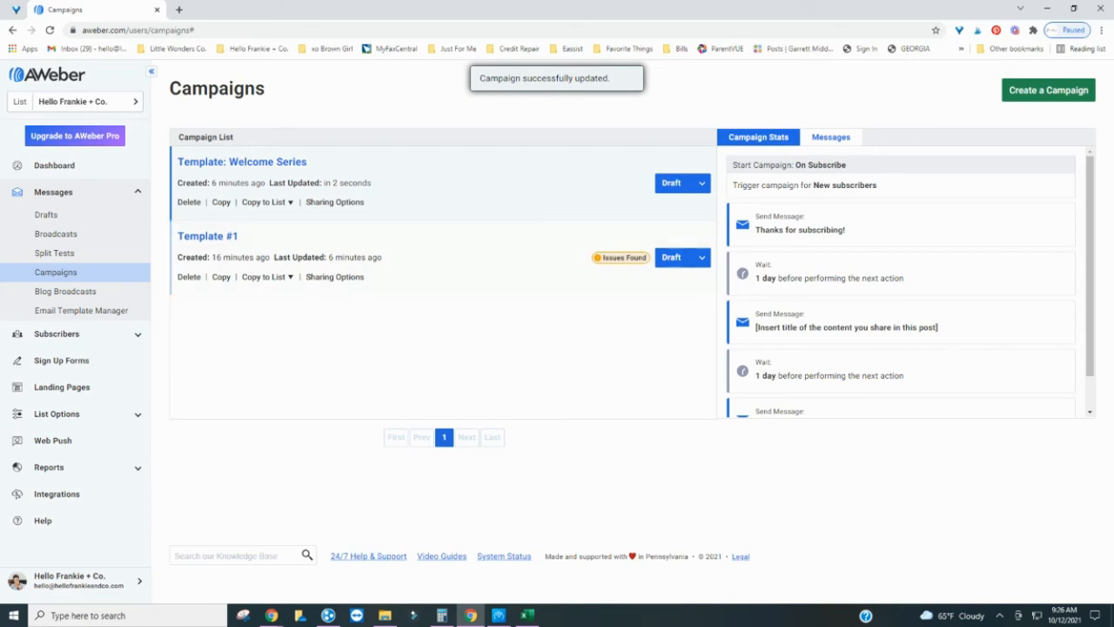
Start a new campaign by import, look at the campaign sharing code form, and cancel it.
left_click(1049, 93)
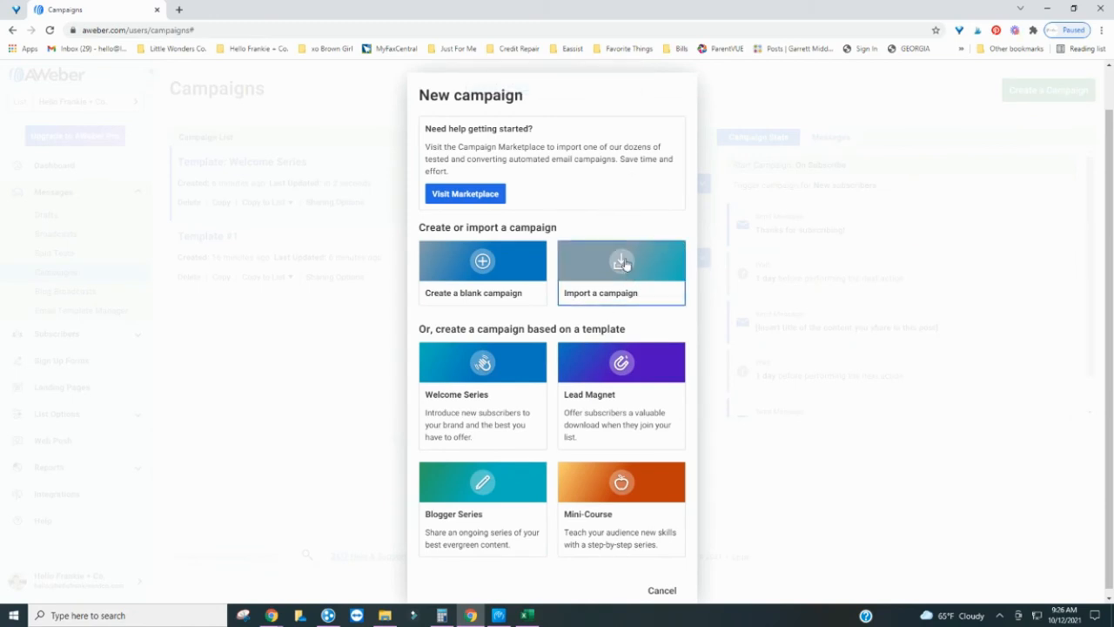
left_click(626, 265)
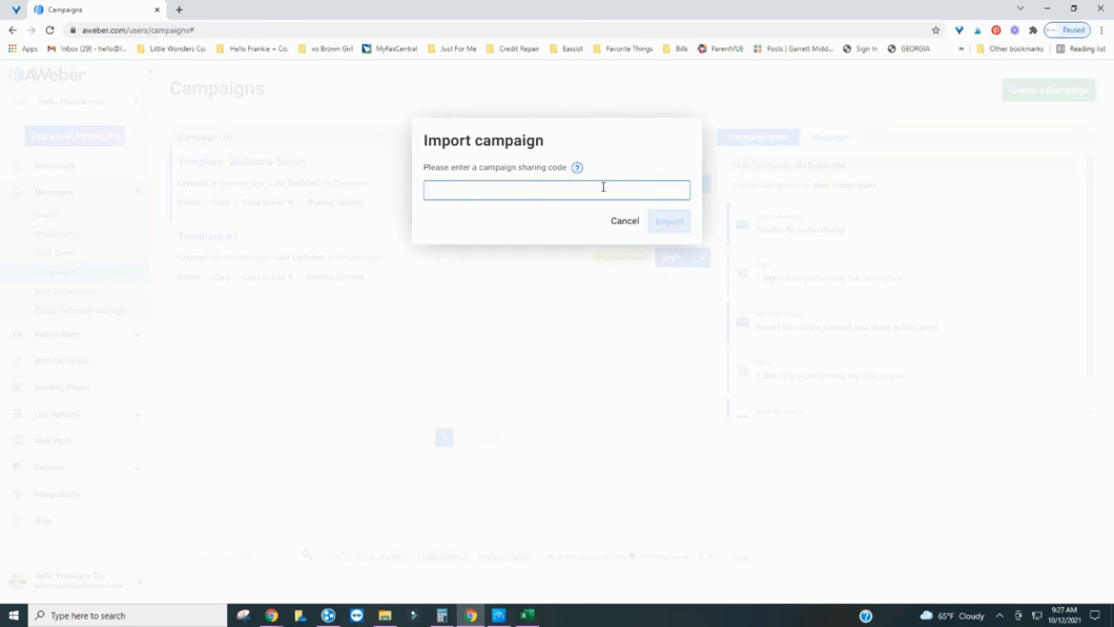
left_click(630, 221)
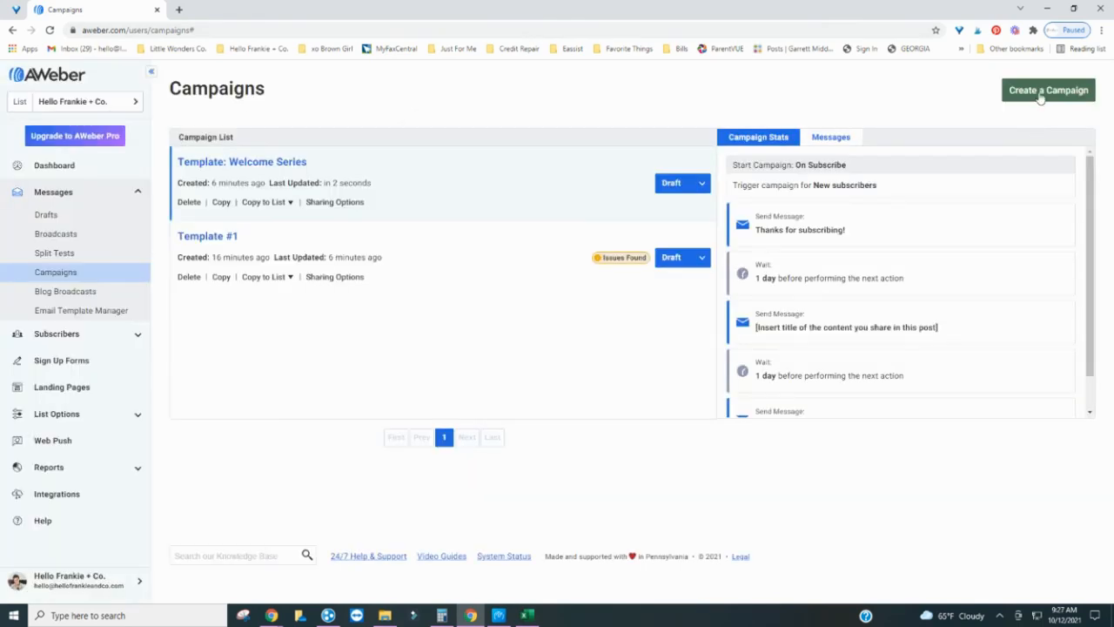
Open the Campaign Marketplace and browse its prewritten automated email series and their sharing codes.
left_click(1064, 89)
left_click(470, 201)
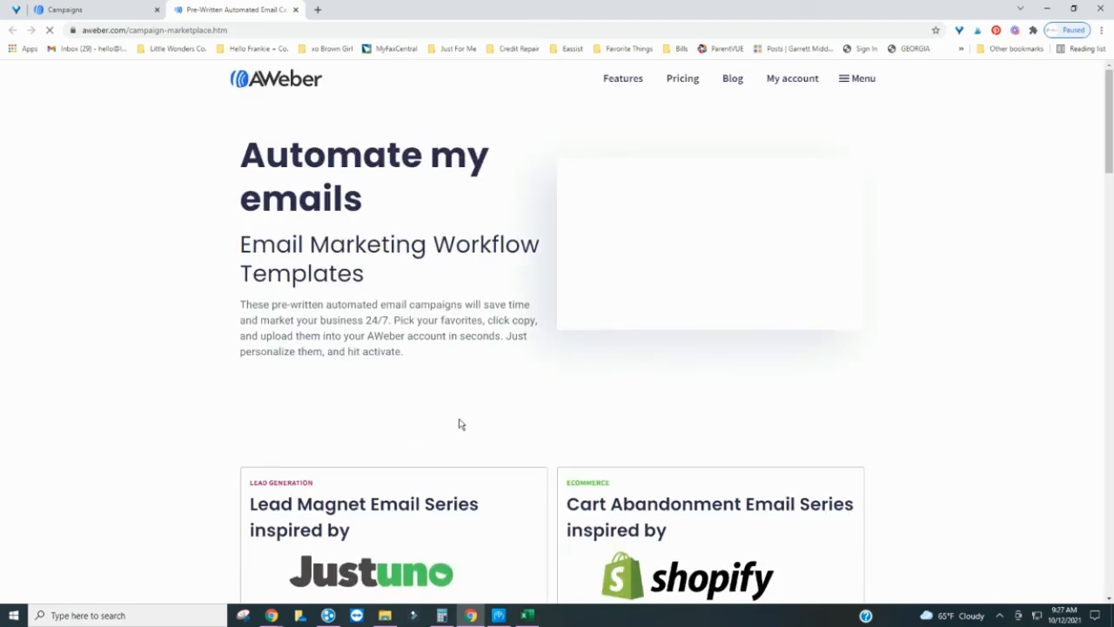
scroll(465, 416, "down", 3)
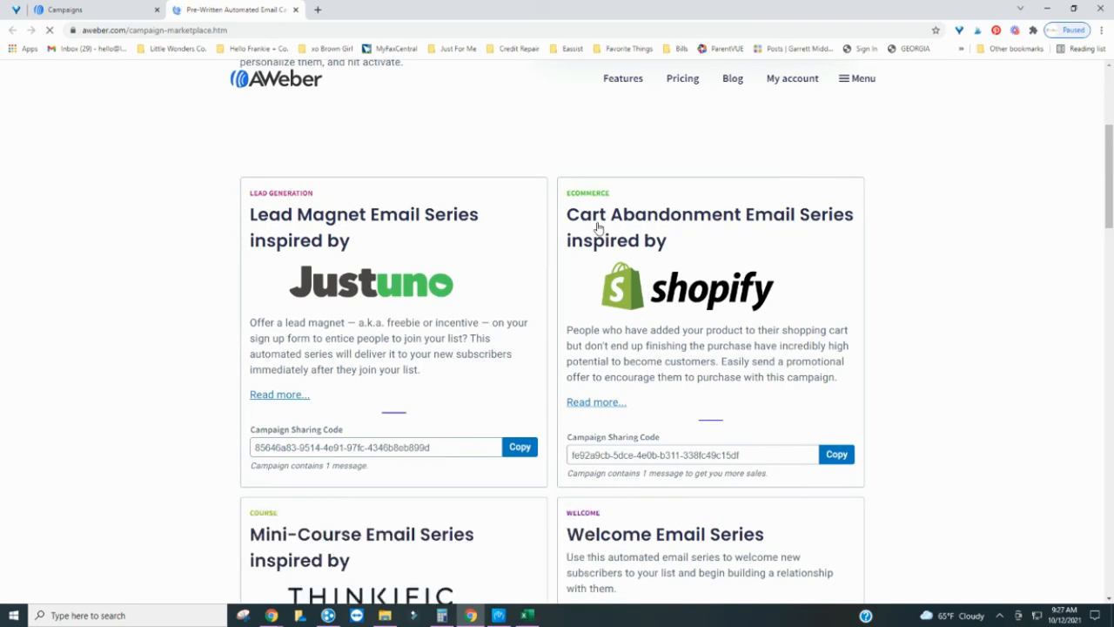
scroll(601, 223, "down", 3)
scroll(662, 208, "up", 3)
scroll(703, 199, "down", 3)
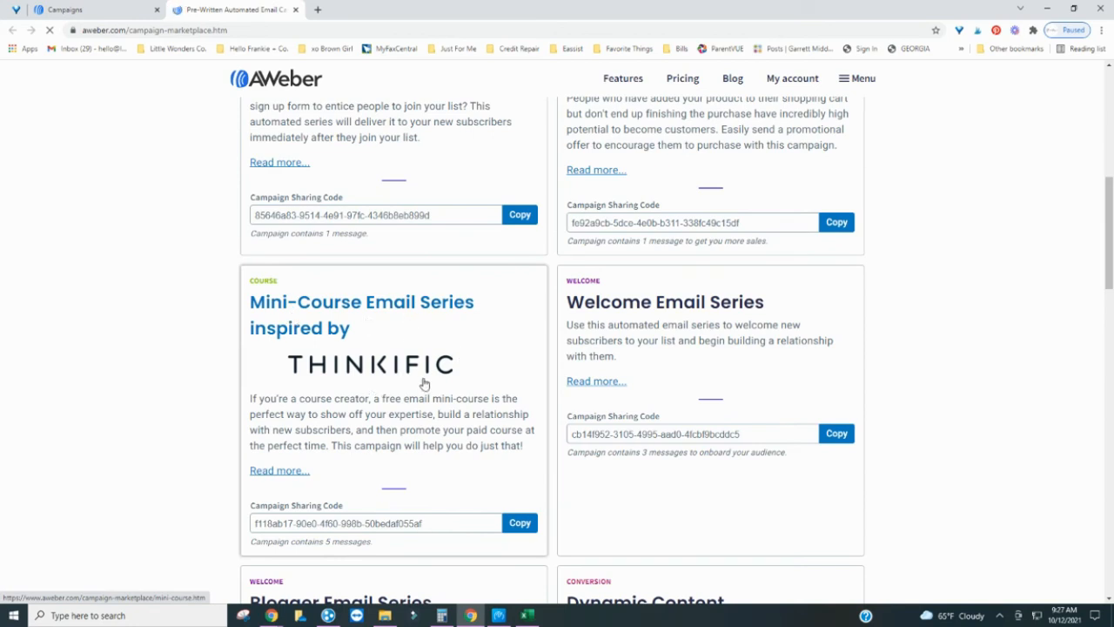
scroll(419, 305, "down", 1)
scroll(417, 287, "down", 2)
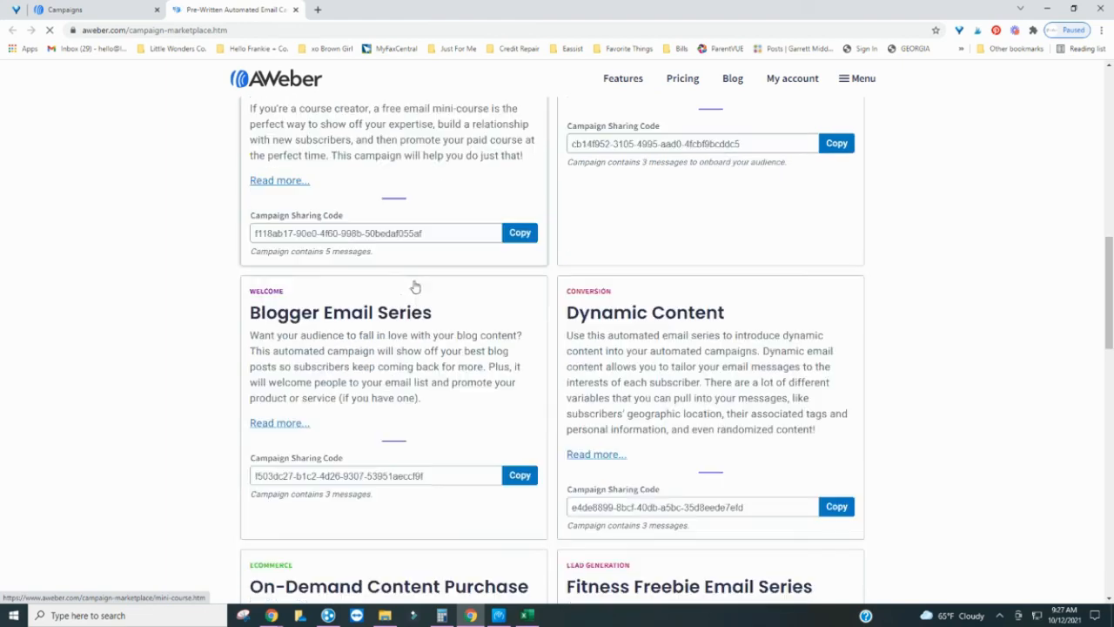
scroll(348, 217, "down", 1)
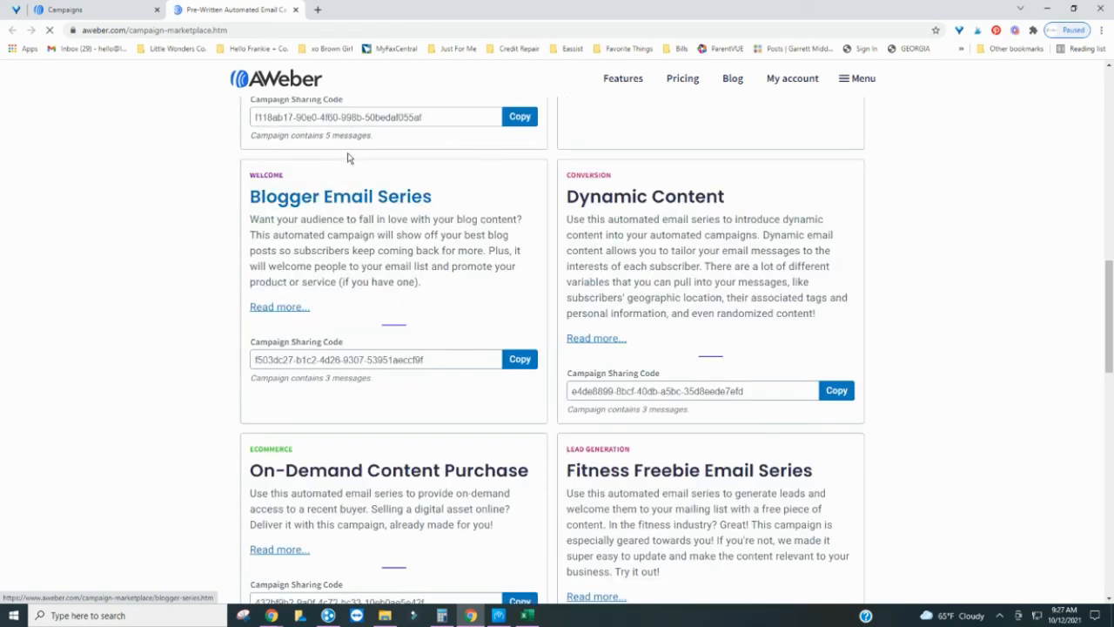
scroll(400, 227, "down", 3)
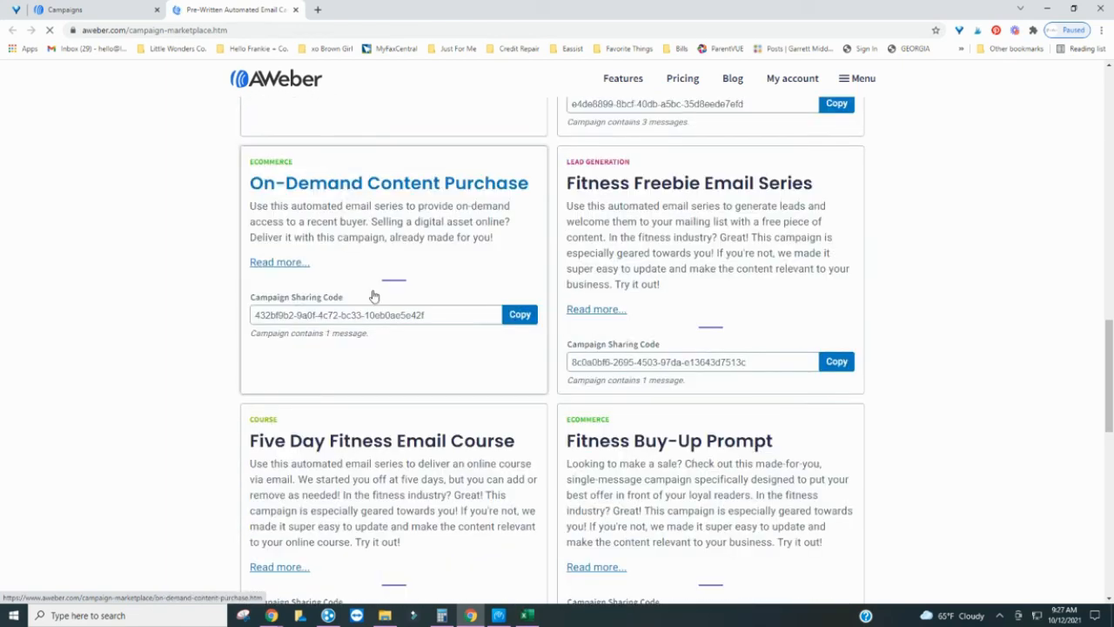
scroll(374, 297, "down", 5)
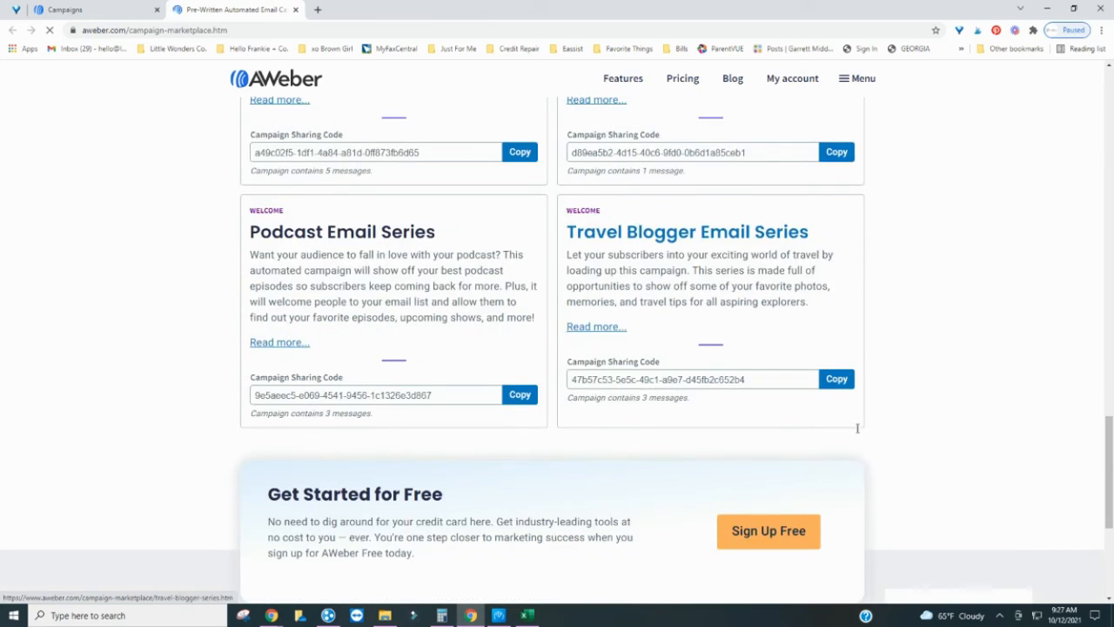
scroll(857, 431, "down", 2)
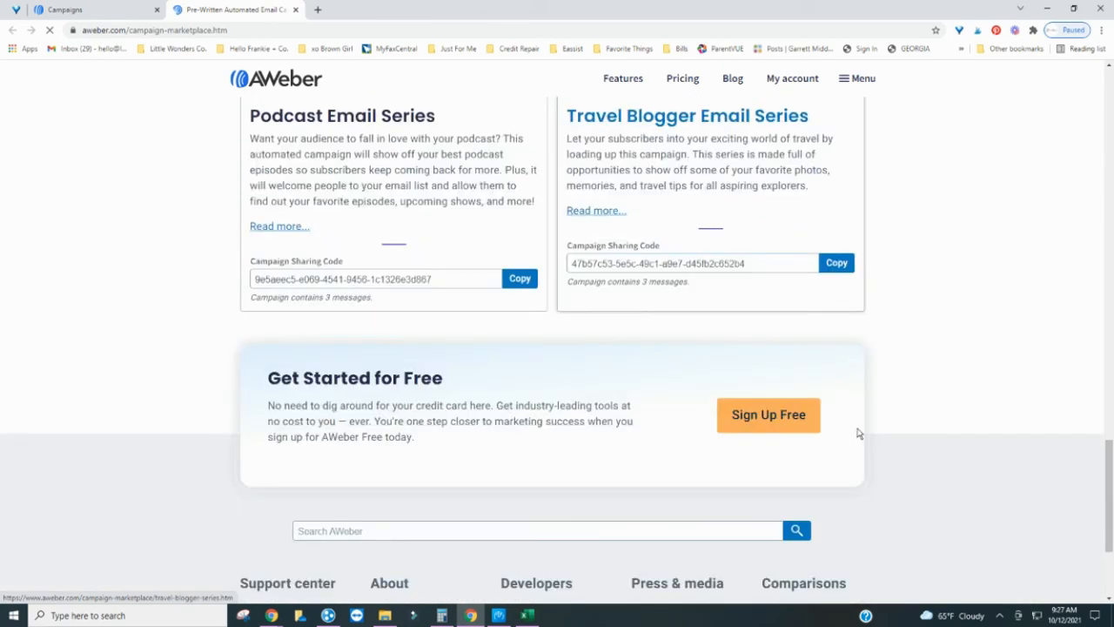
Import the marketplace's Welcome Email Series using its campaign sharing code, creating it as "Template: Welcome Series #3".
scroll(639, 360, "up", 6)
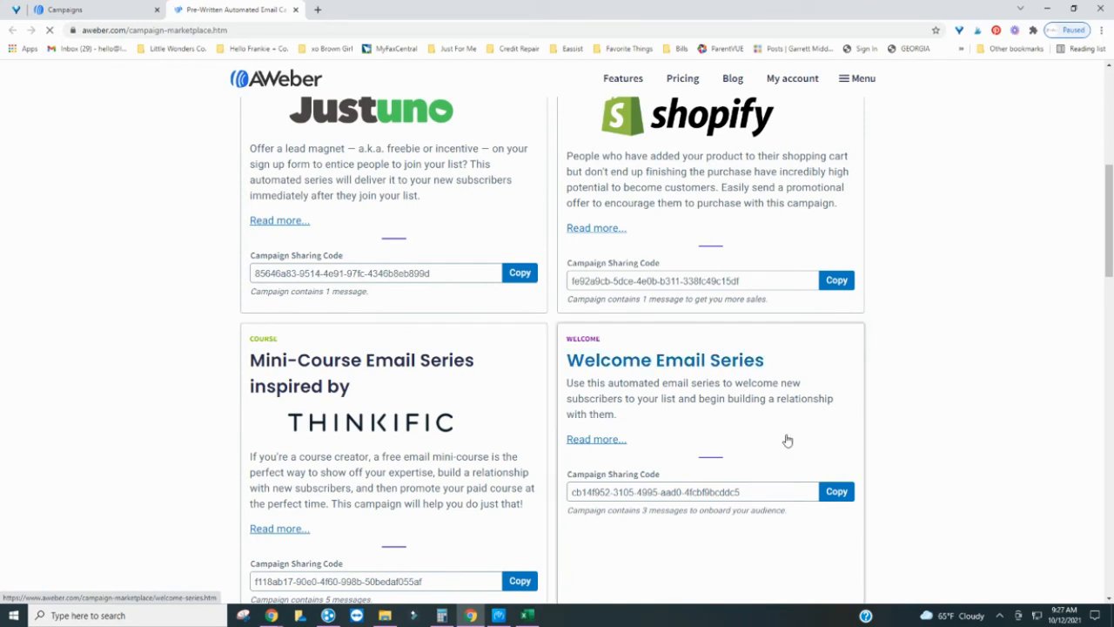
scroll(670, 366, "down", 1)
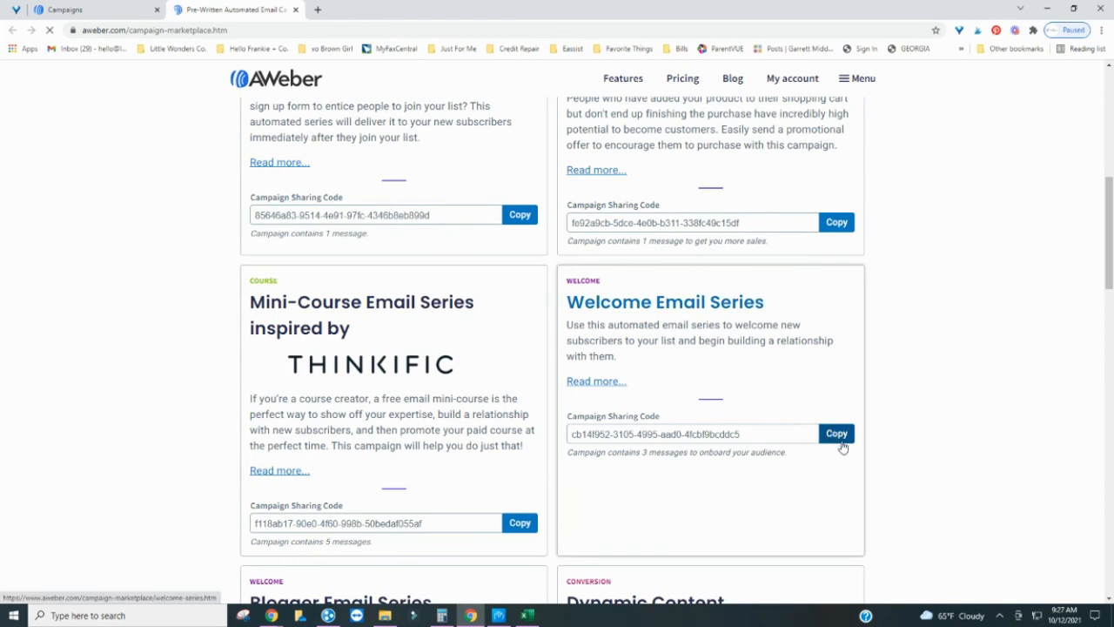
left_click(117, 12)
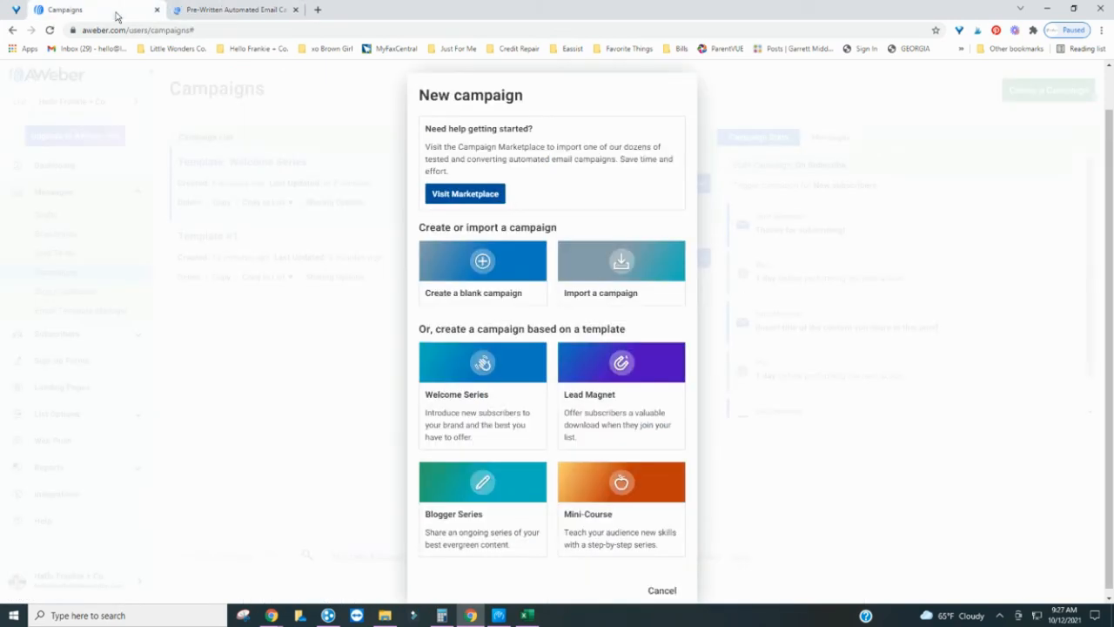
left_click(634, 294)
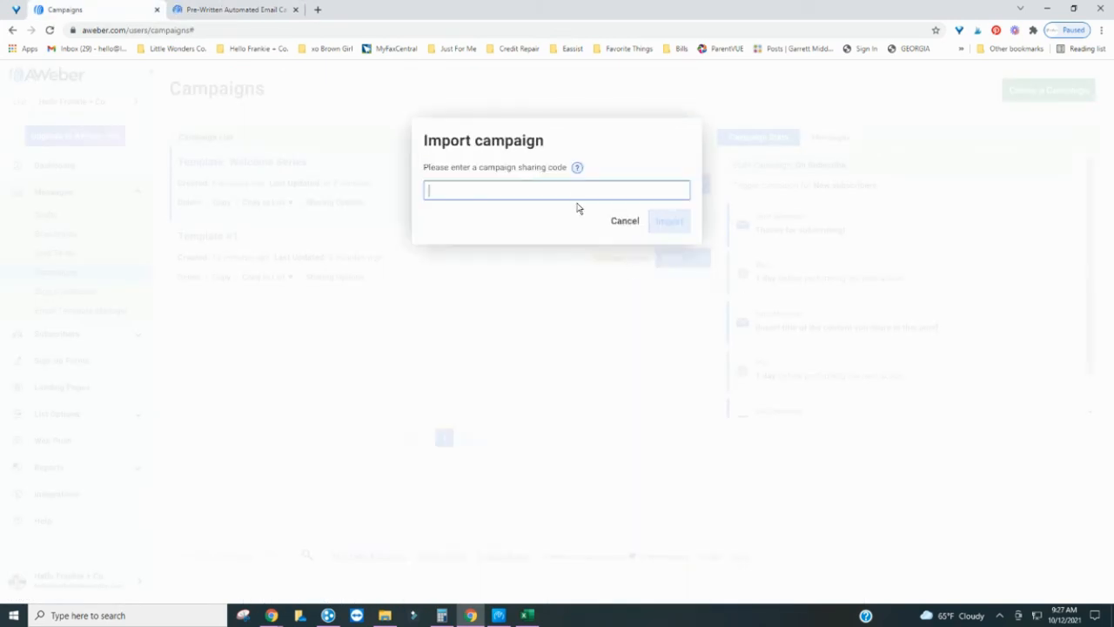
right_click(573, 193)
left_click(609, 280)
left_click(675, 223)
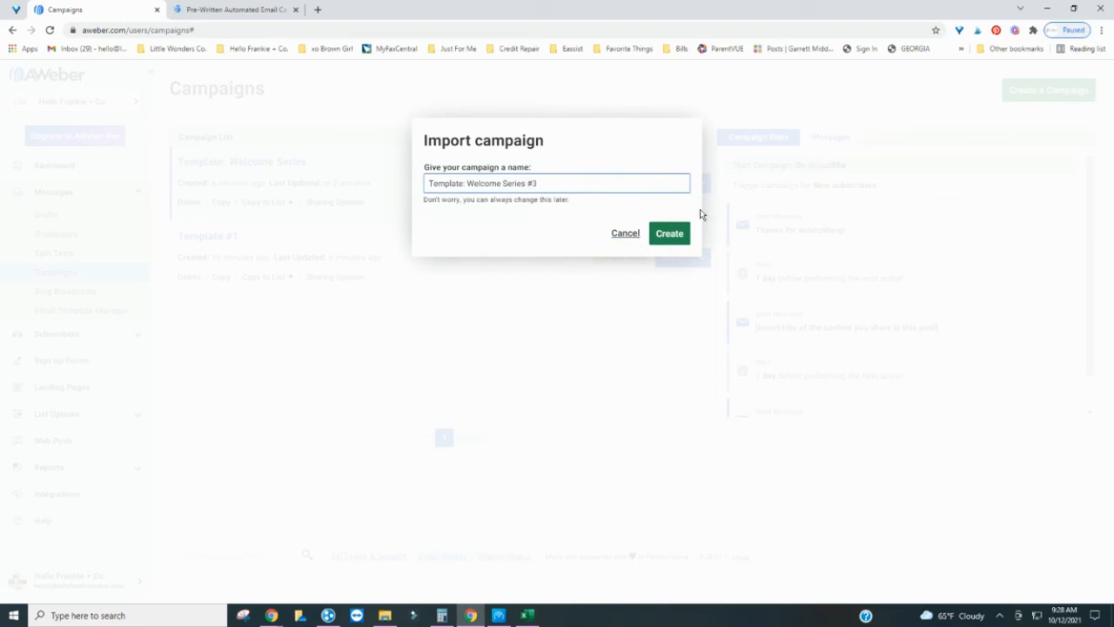
left_click(675, 233)
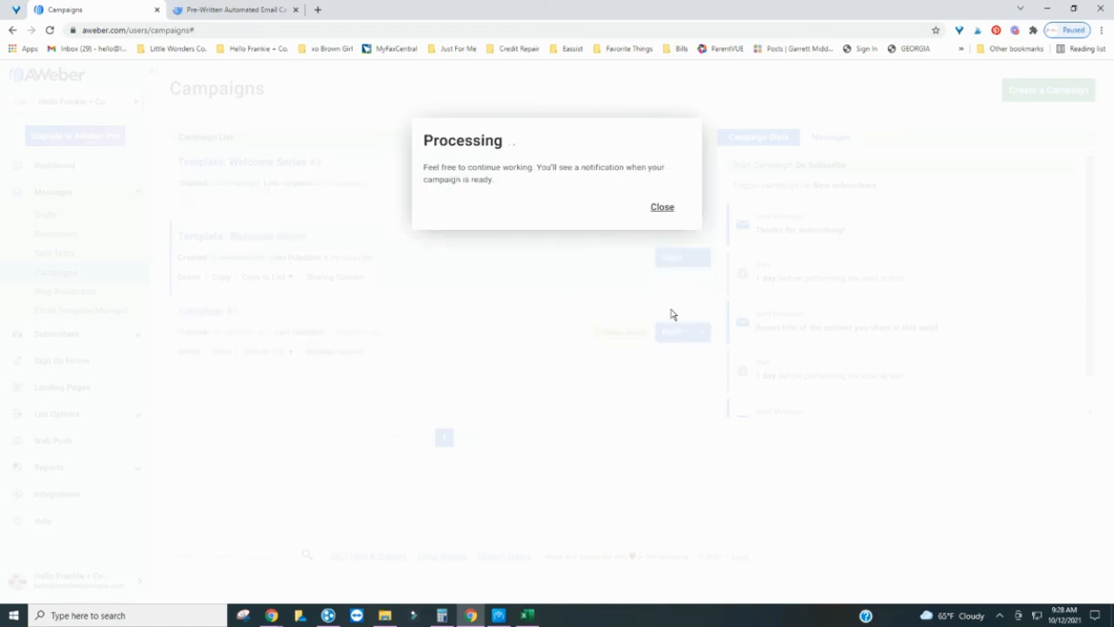
left_click(662, 208)
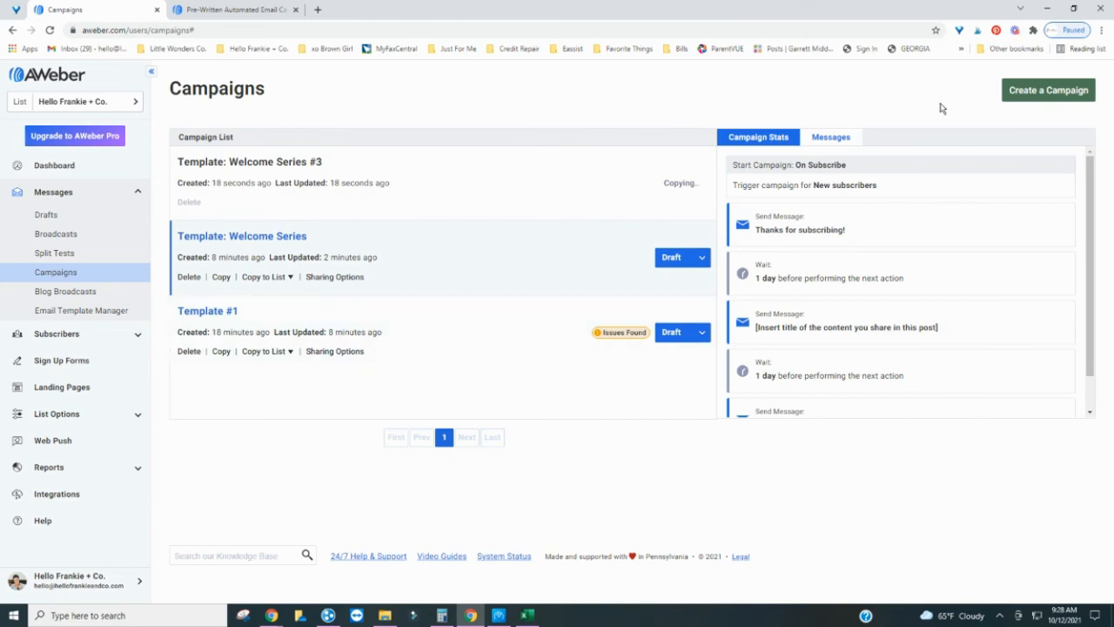
Look over the blank, import and template options for a new campaign, and dismiss them.
left_click(1055, 83)
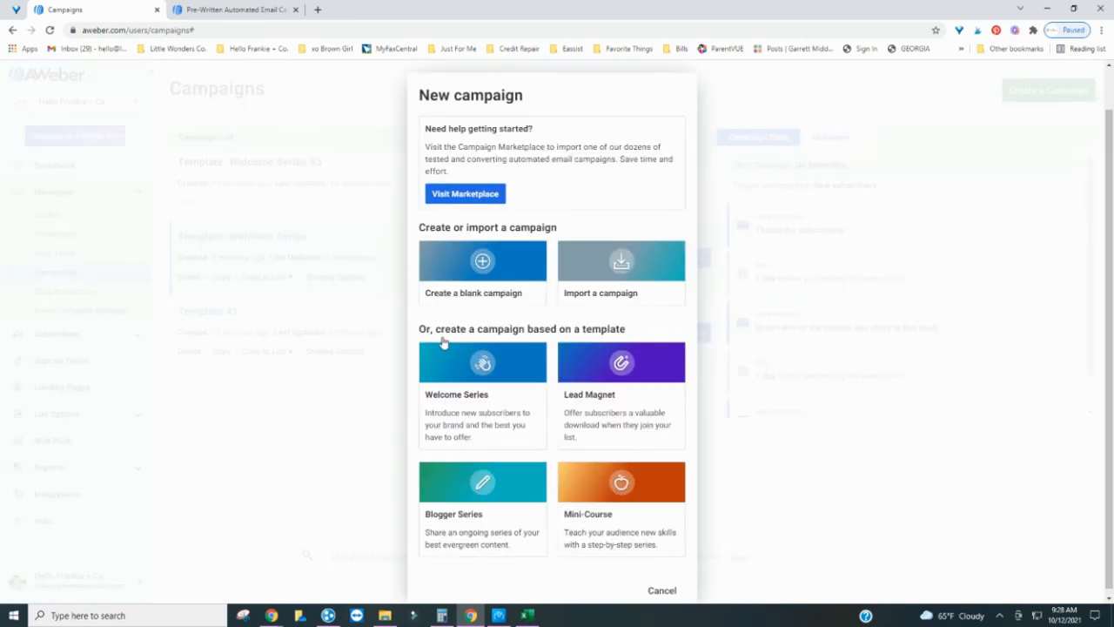
left_click(821, 95)
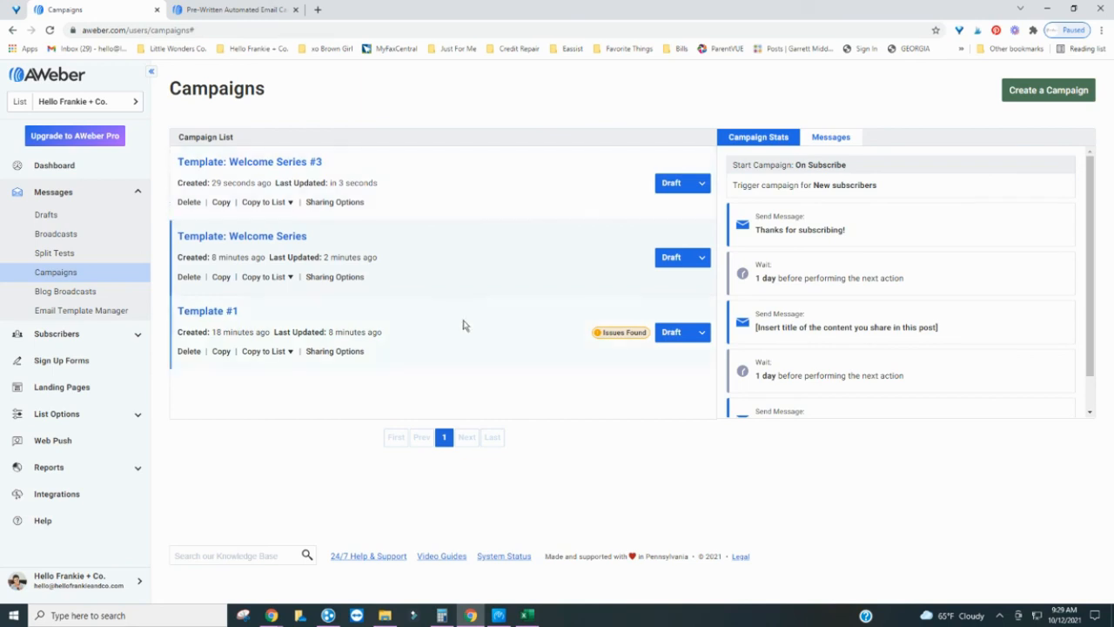
Activate the draft campaign "Template: Welcome Series".
left_click(703, 260)
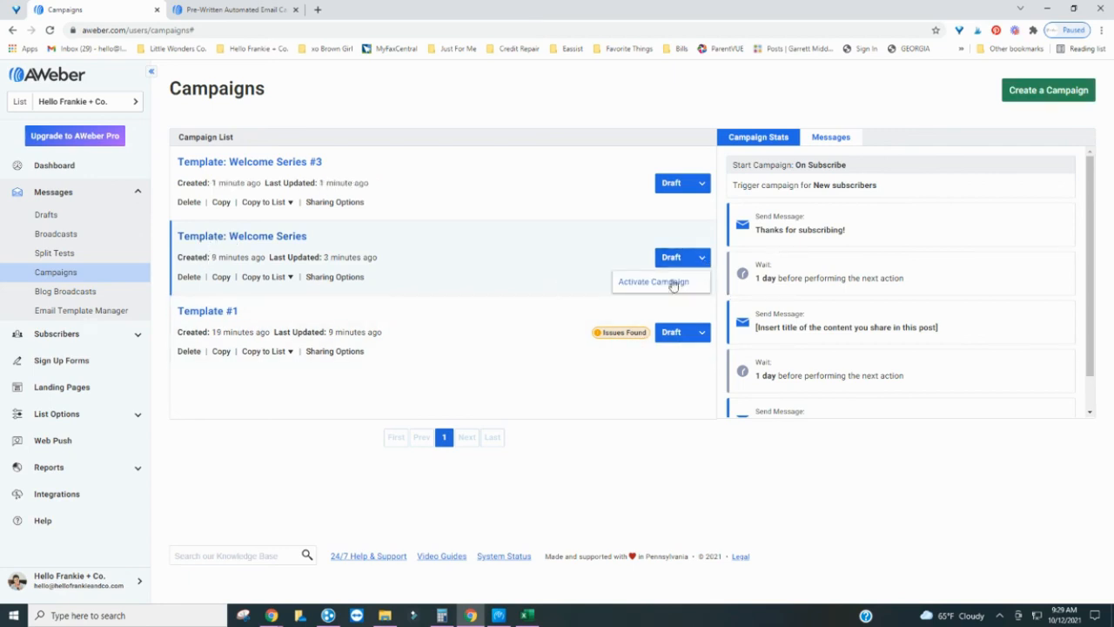
left_click(667, 285)
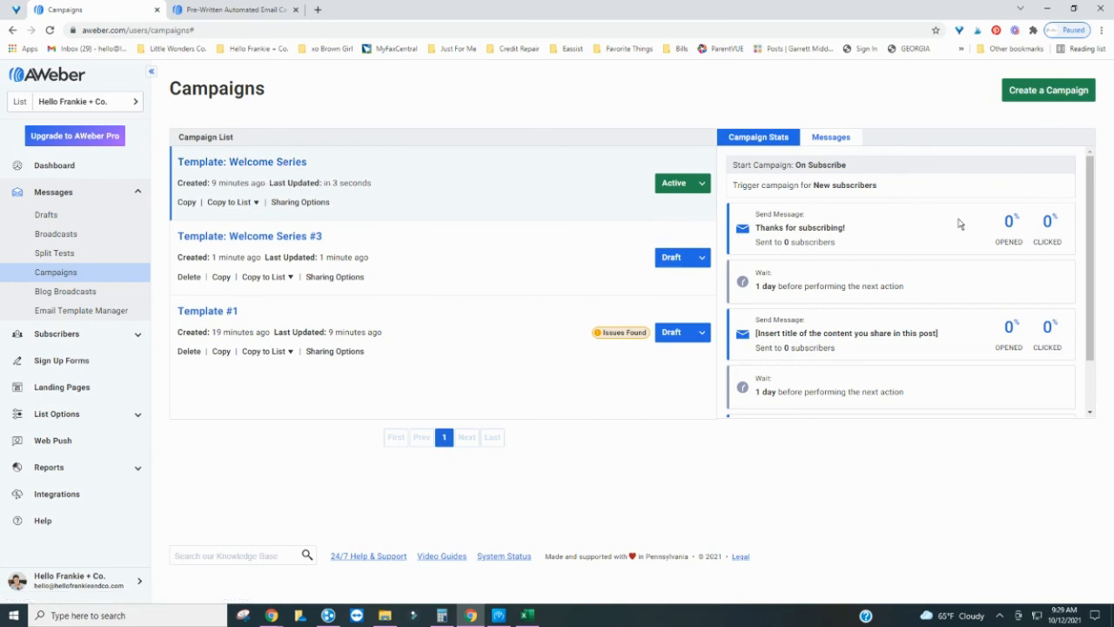
Review the messages and stats of "Template: Welcome Series", and check its sharing options without changing them.
left_click(829, 141)
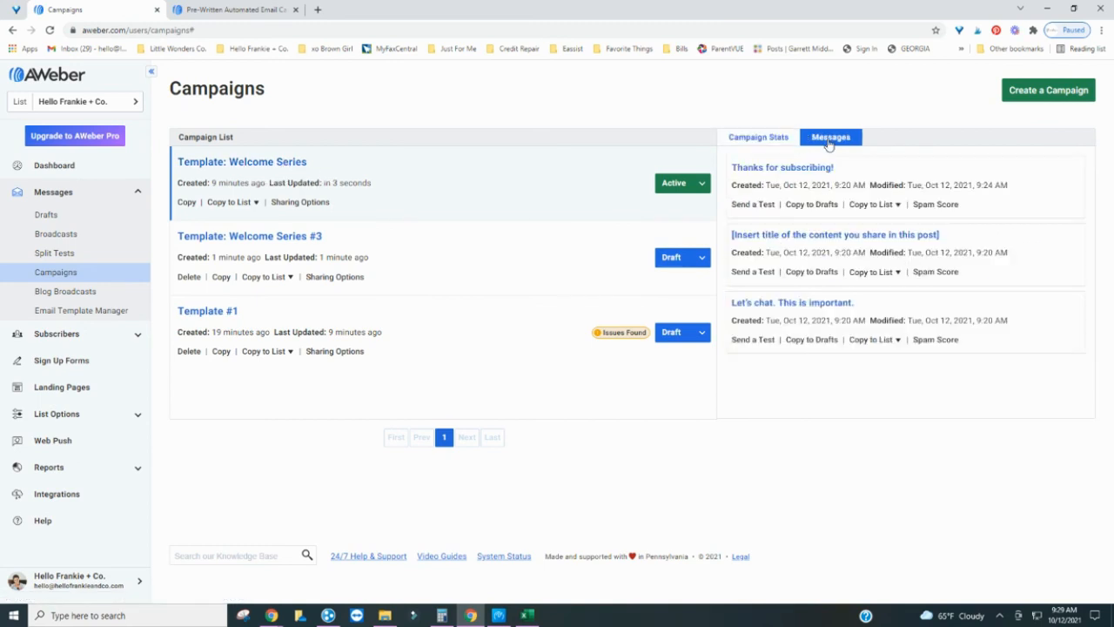
left_click(755, 149)
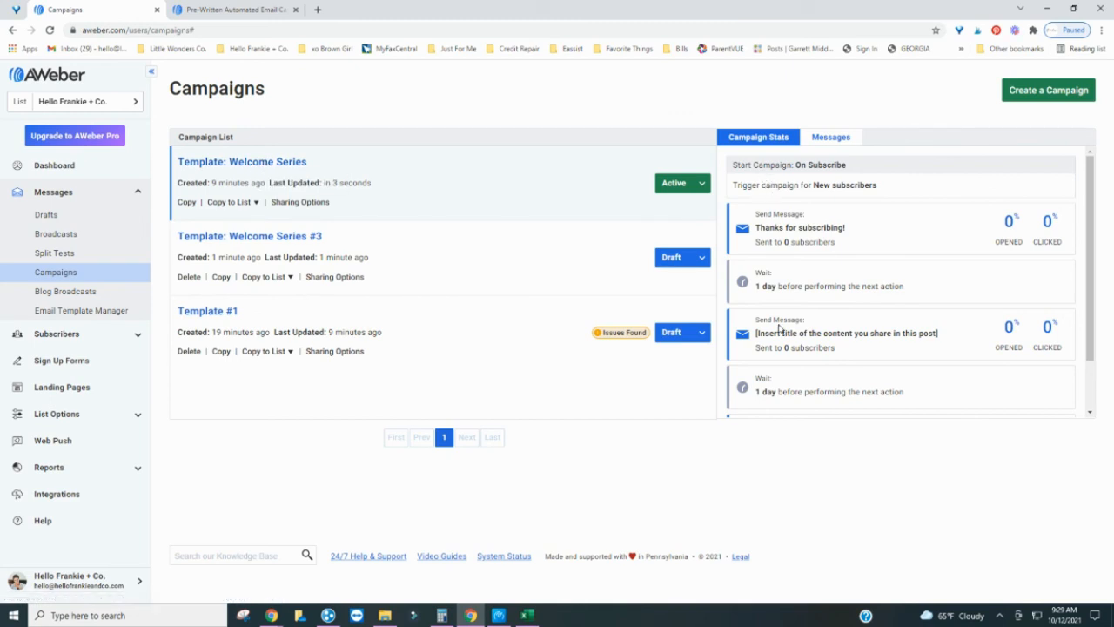
left_click(843, 141)
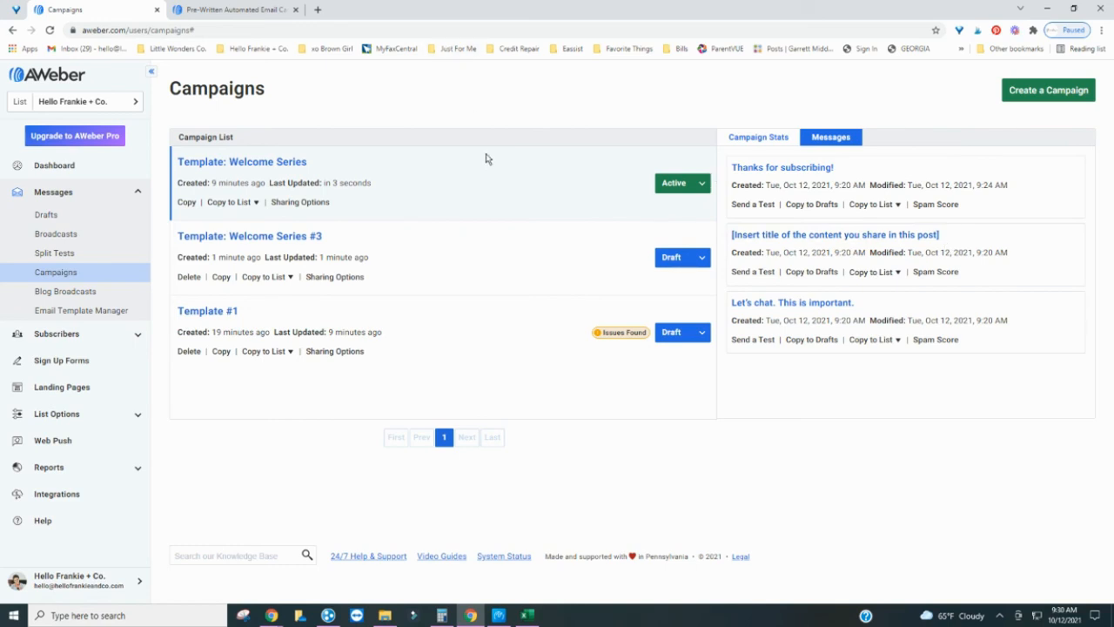
left_click(294, 205)
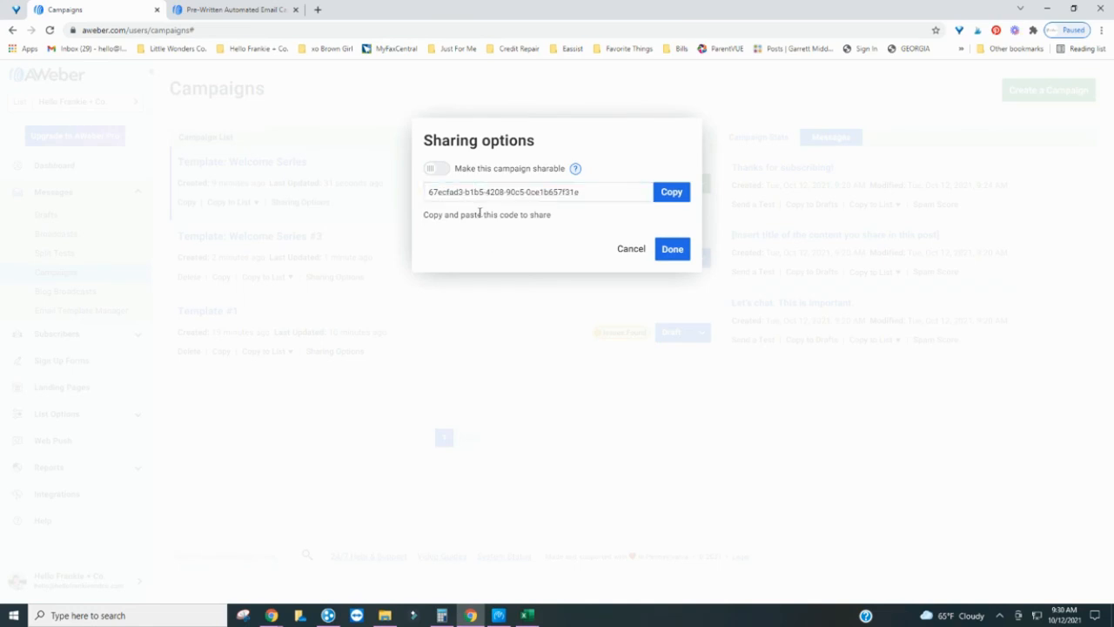
left_click(631, 249)
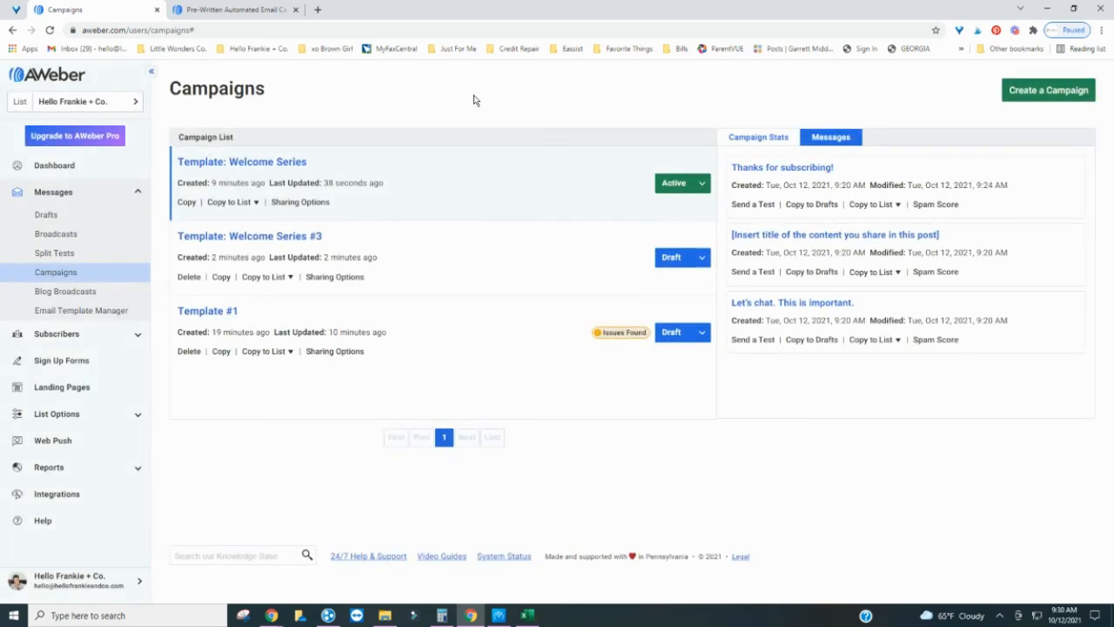